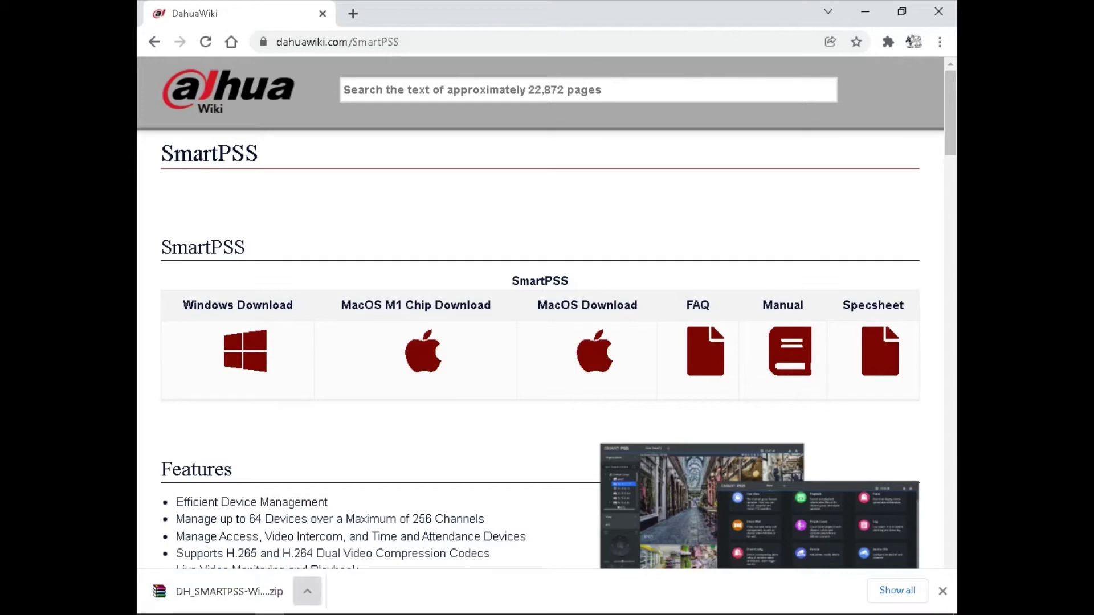
Show the finished SmartPSS zip download in its Downloads folder
{"action": "left_click", "coordinate": [307, 592]}
{"action": "left_click", "coordinate": [355, 535]}
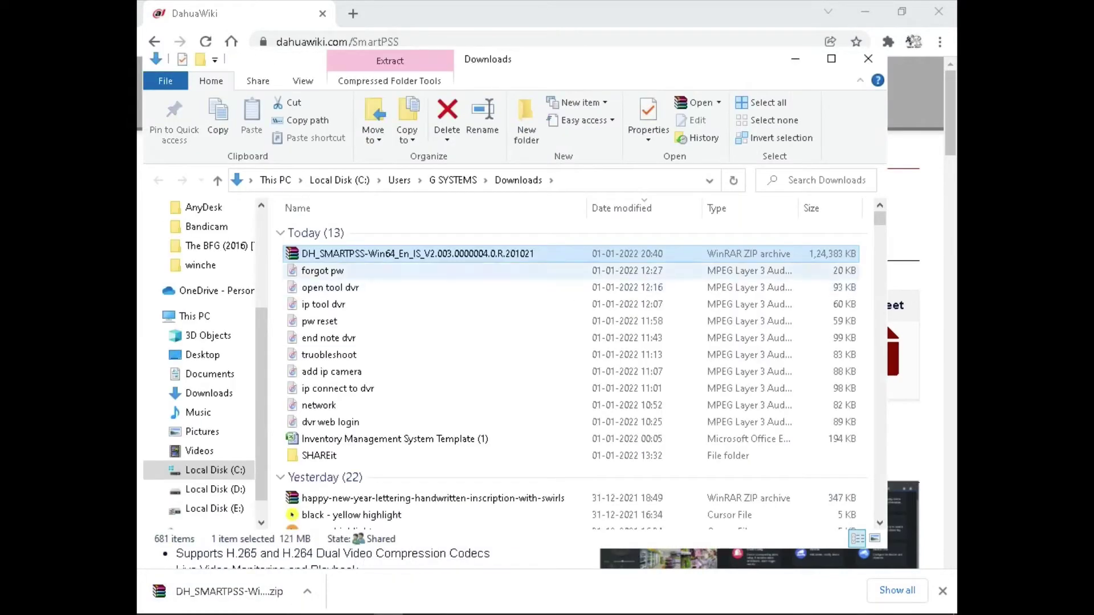
Extract the SmartPSS zip into its suggested folder
{"action": "right_click", "coordinate": [396, 257]}
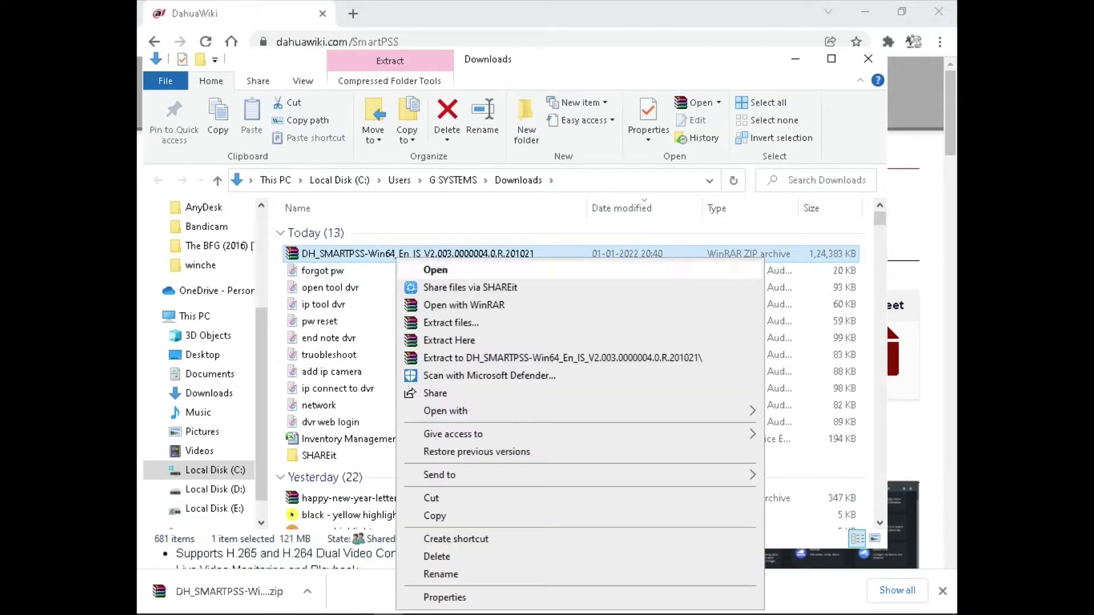
{"action": "left_click", "coordinate": [433, 322]}
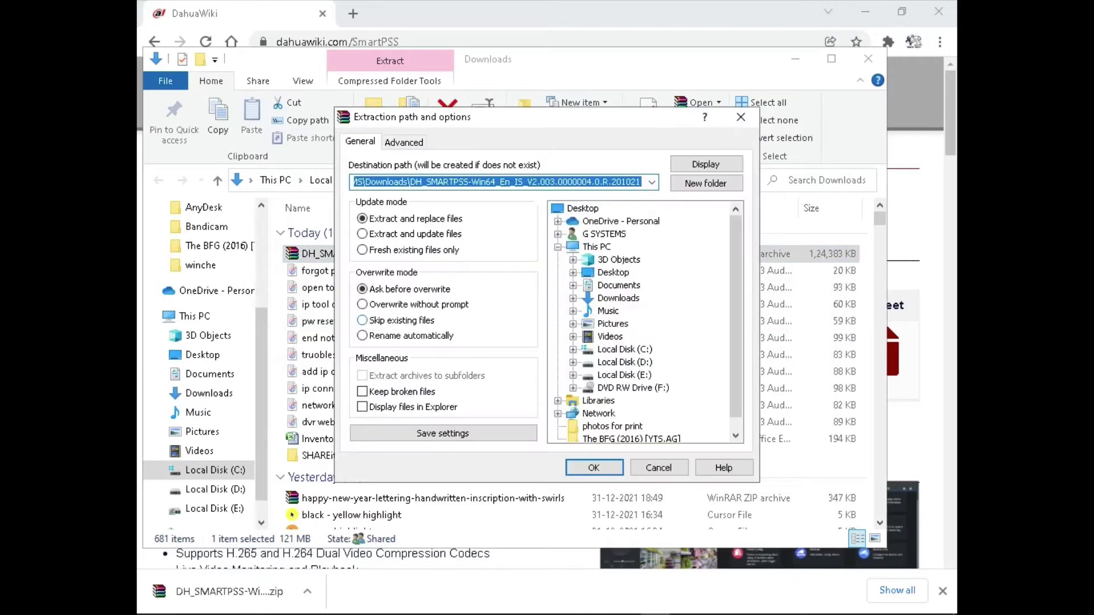
{"action": "left_click", "coordinate": [593, 467]}
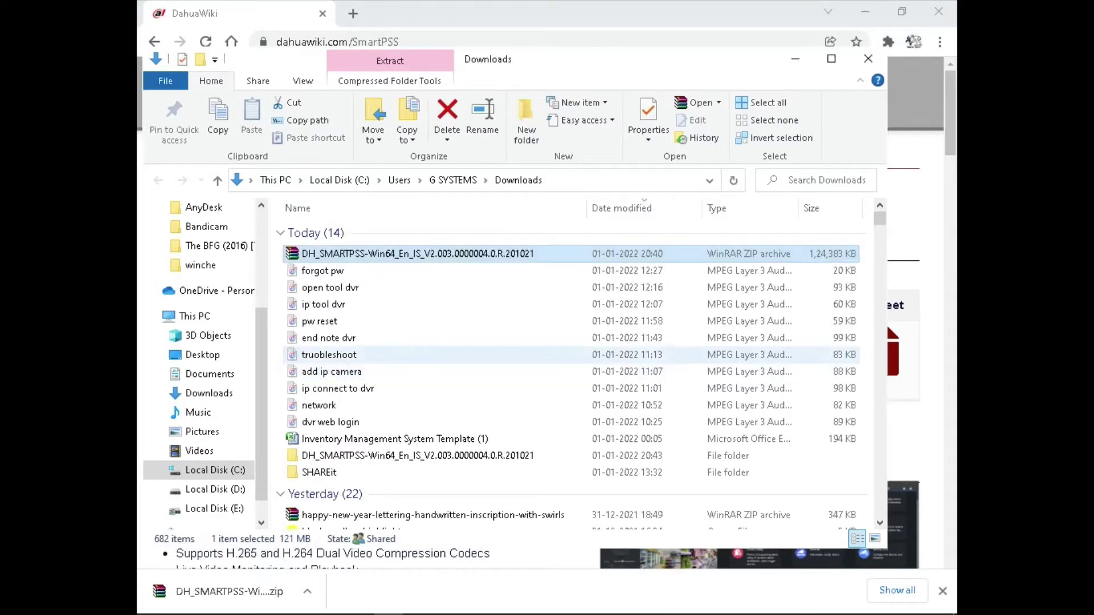
Open the extracted SmartPSS folder and launch the setup application
{"action": "scroll", "coordinate": [399, 354], "scroll_direction": "down", "scroll_amount": 2}
{"action": "double_click", "coordinate": [399, 362]}
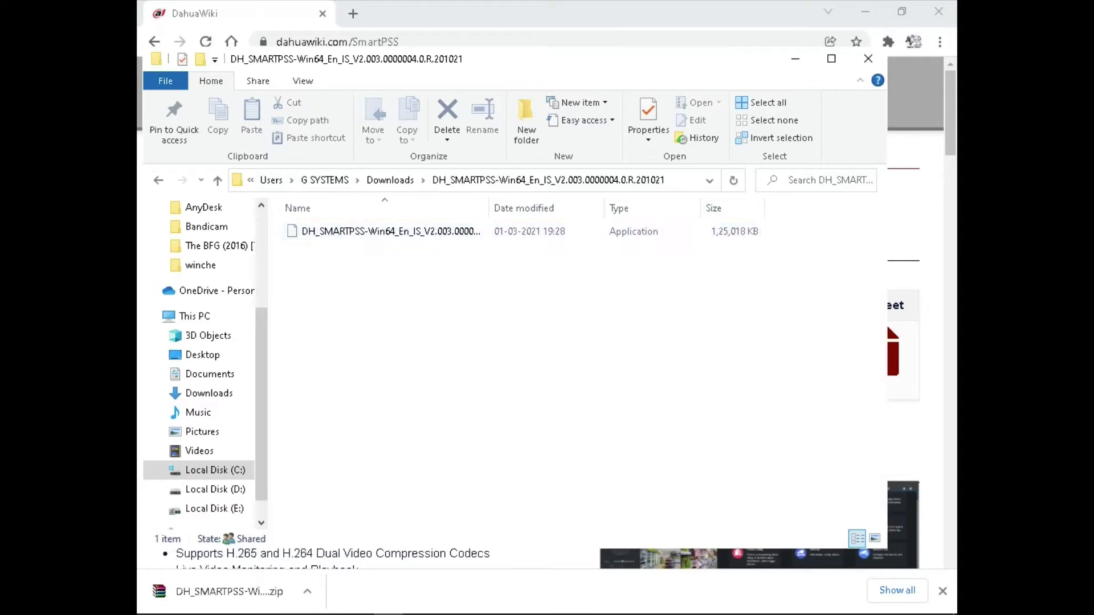
{"action": "left_click", "coordinate": [388, 231]}
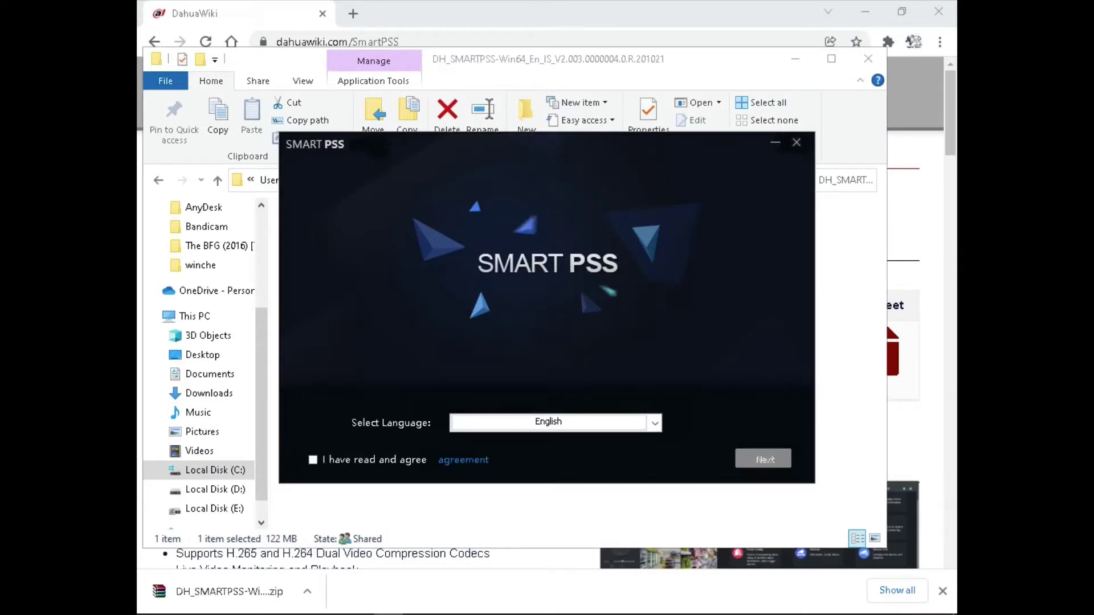
Accept the licence, drop Storage Service, install to the default path and finish
{"action": "left_click", "coordinate": [313, 460]}
{"action": "left_click", "coordinate": [763, 458]}
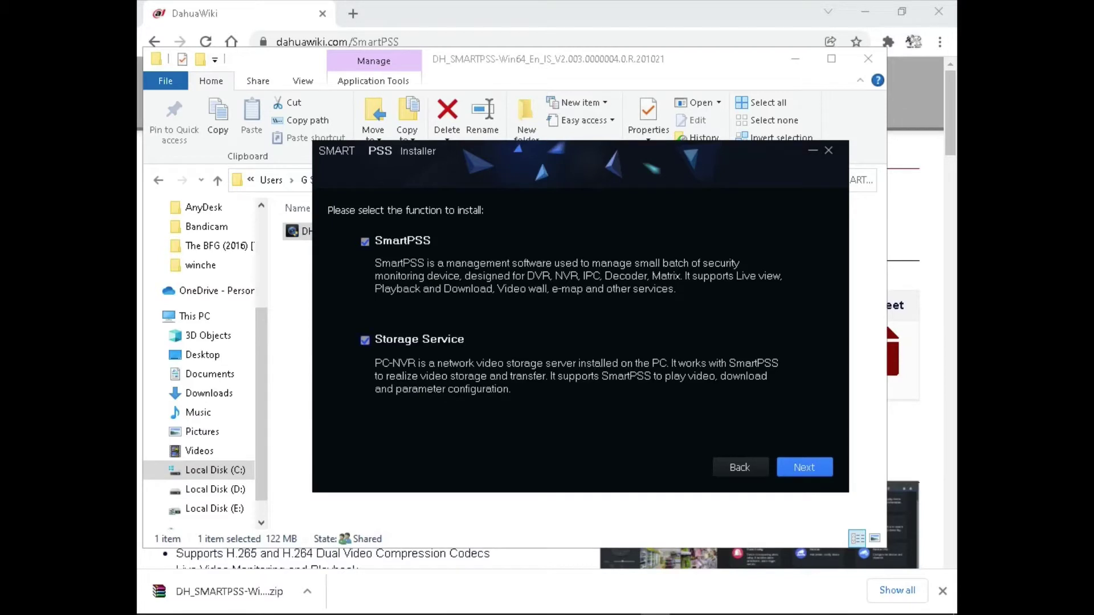
{"action": "left_click", "coordinate": [364, 341]}
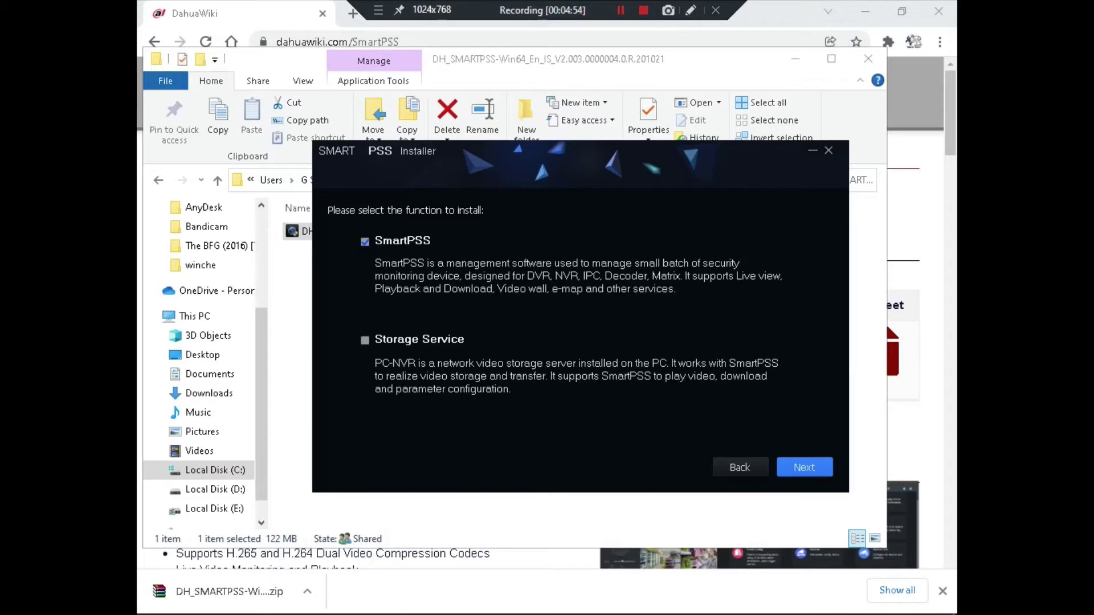
{"action": "left_click", "coordinate": [804, 467]}
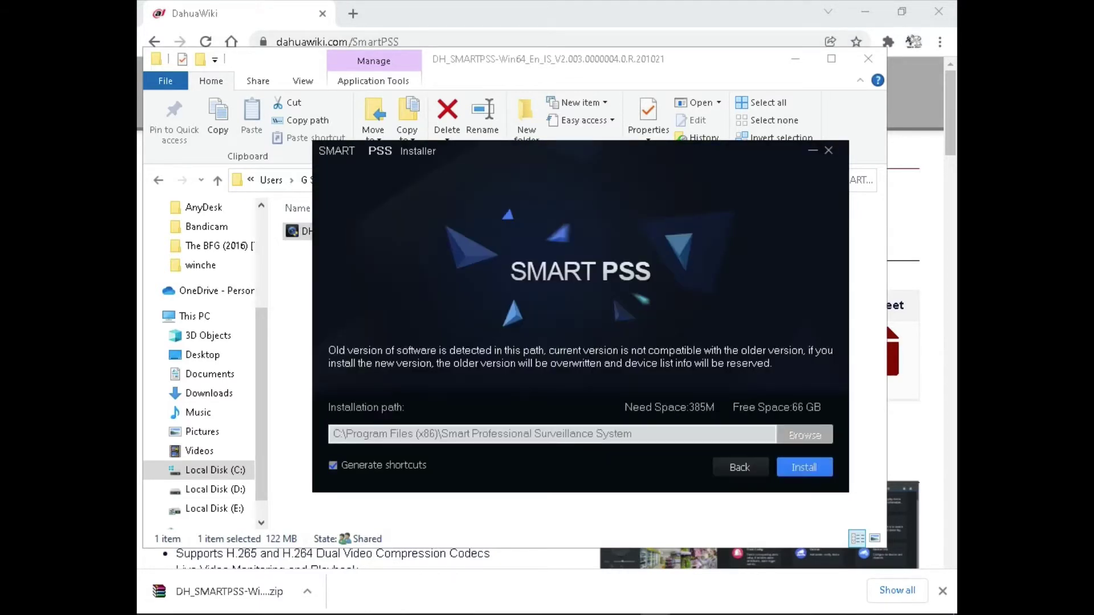
{"action": "left_click", "coordinate": [804, 467]}
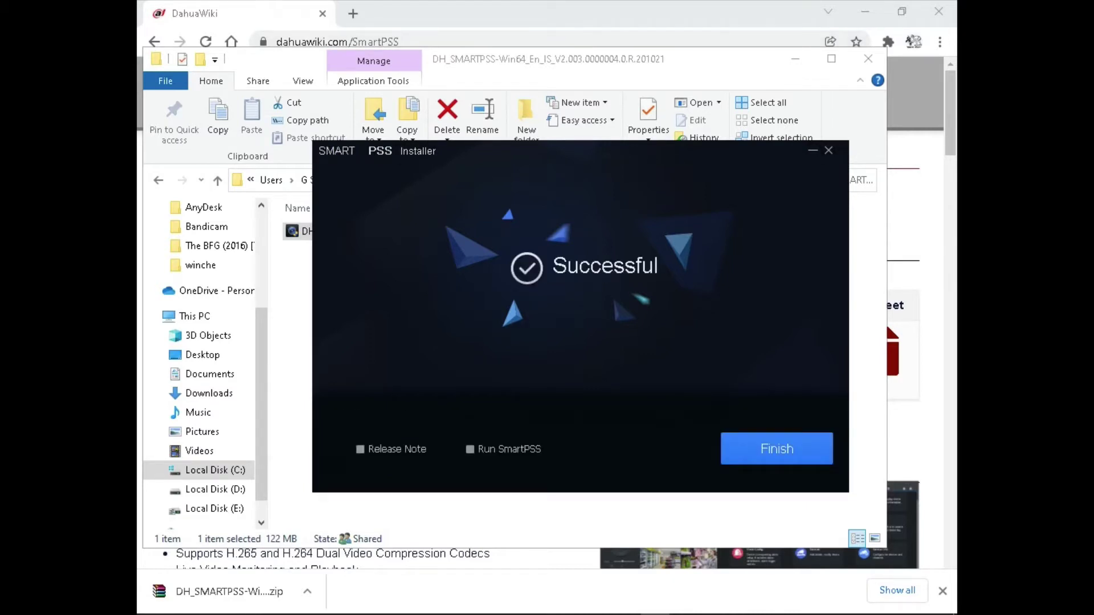
{"action": "key", "text": "Return"}
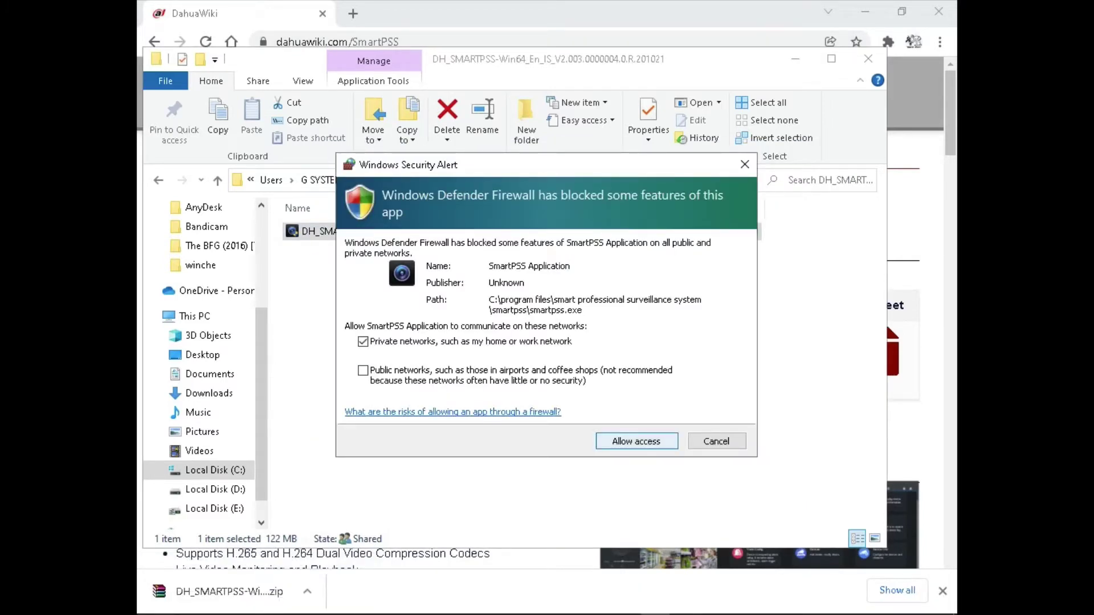
Allow SmartPSS through the firewall and set the admin password with Auto Login enabled
{"action": "key", "text": "Return"}
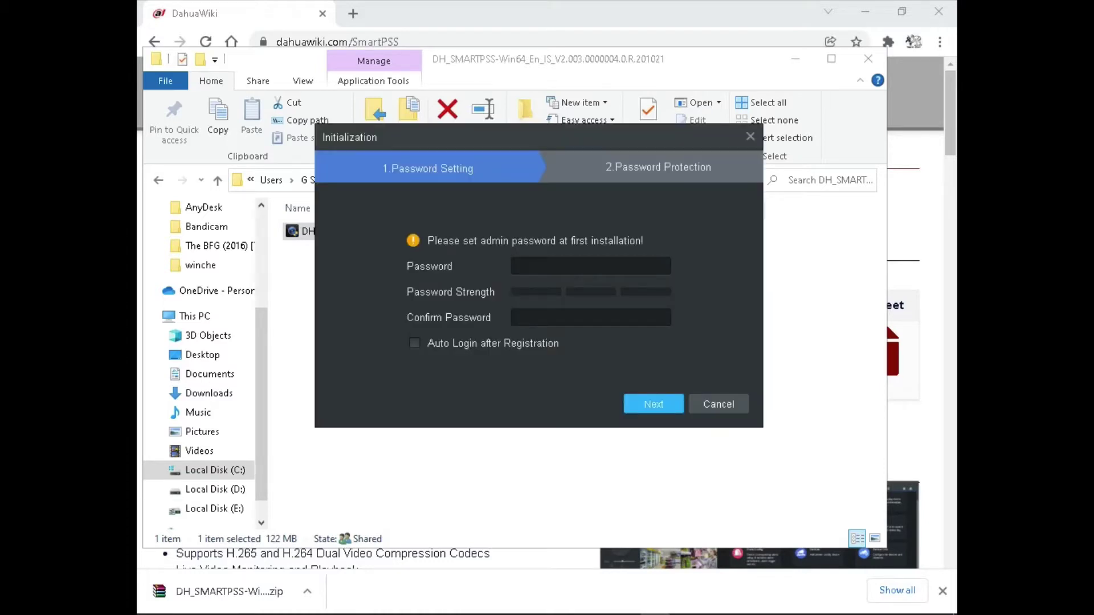
{"action": "left_click", "coordinate": [590, 266]}
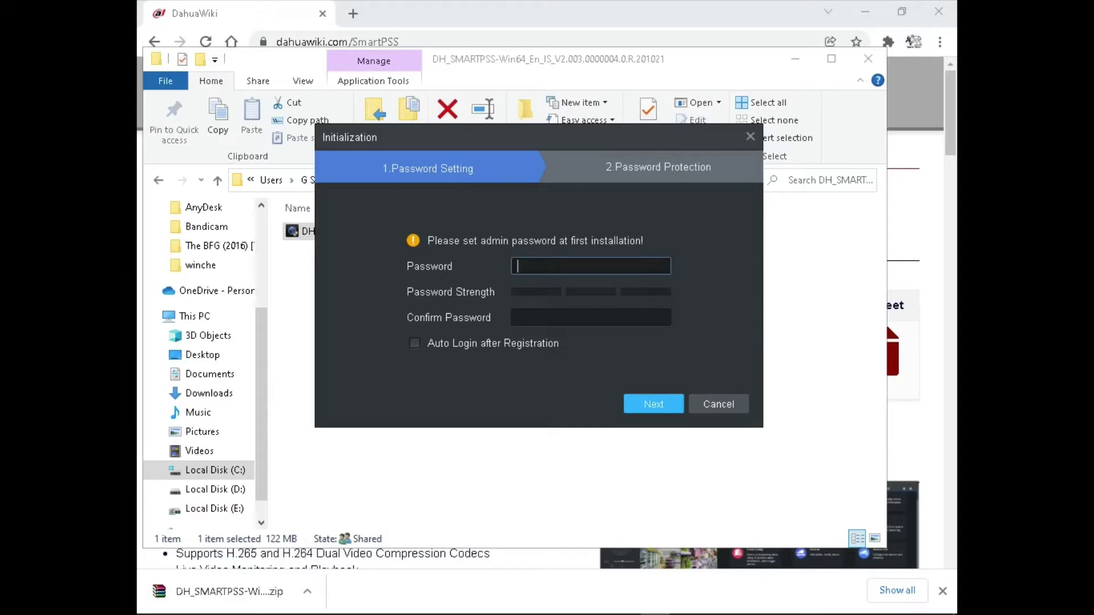
{"action": "type", "text": "admin1234"}
{"action": "key", "text": "Tab"}
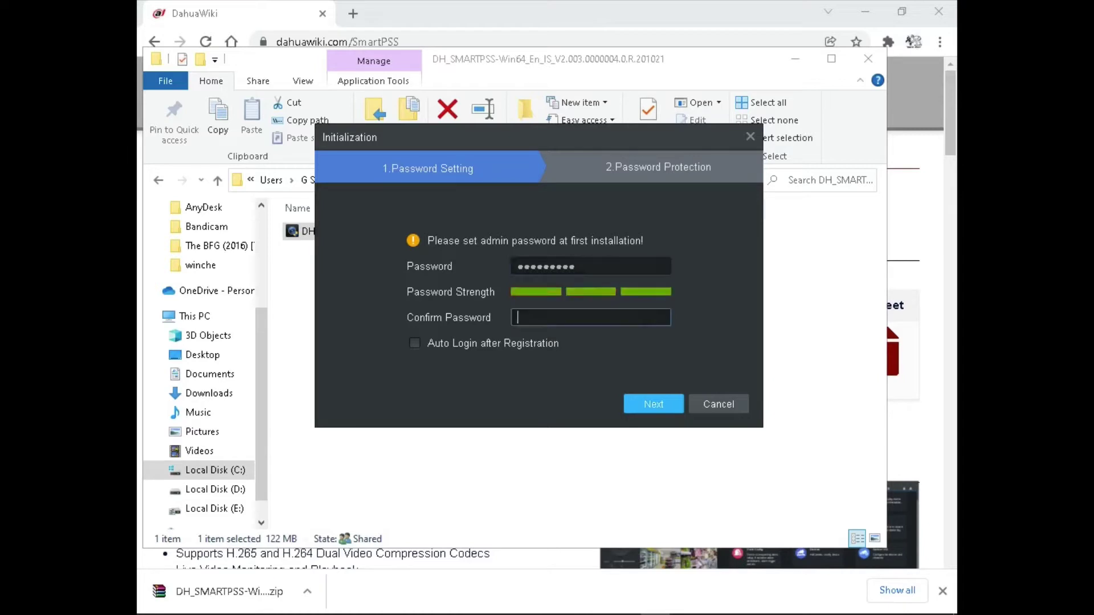
{"action": "type", "text": "admin1234"}
{"action": "left_click", "coordinate": [414, 343]}
{"action": "left_click", "coordinate": [653, 404]}
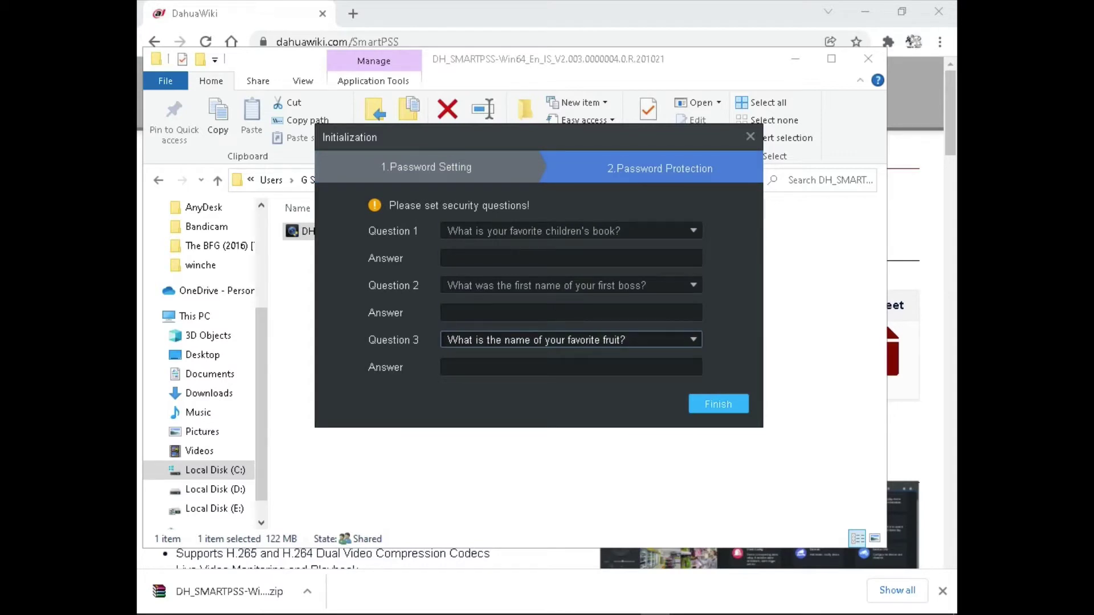
Fill in answers to the three security questions and finish initialization
{"action": "left_click", "coordinate": [570, 258]}
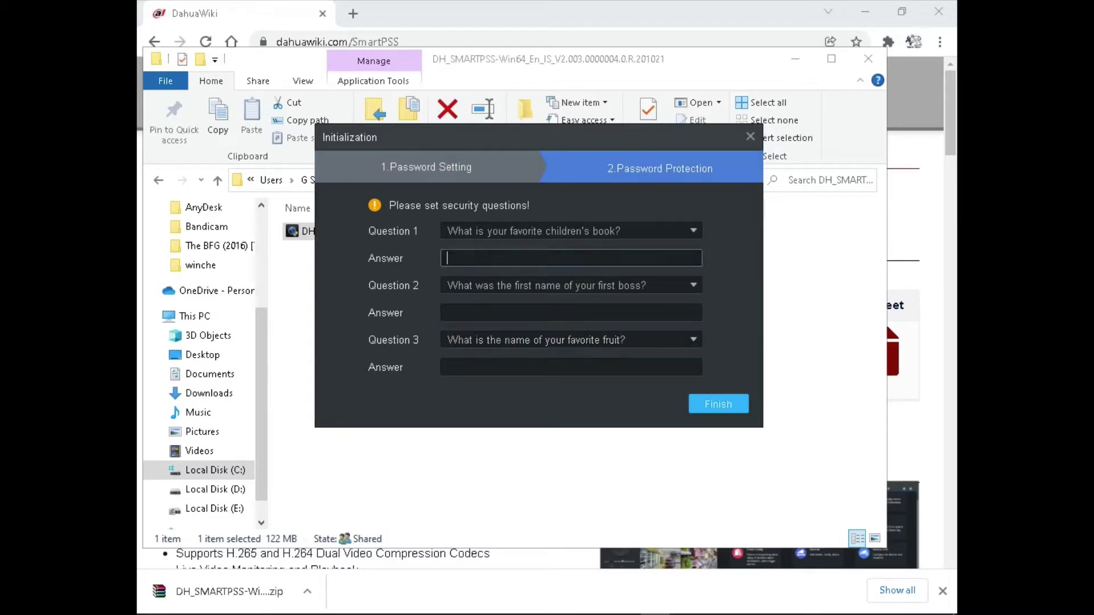
{"action": "type", "text": "book"}
{"action": "key", "text": "Tab"}
{"action": "key", "text": "Tab"}
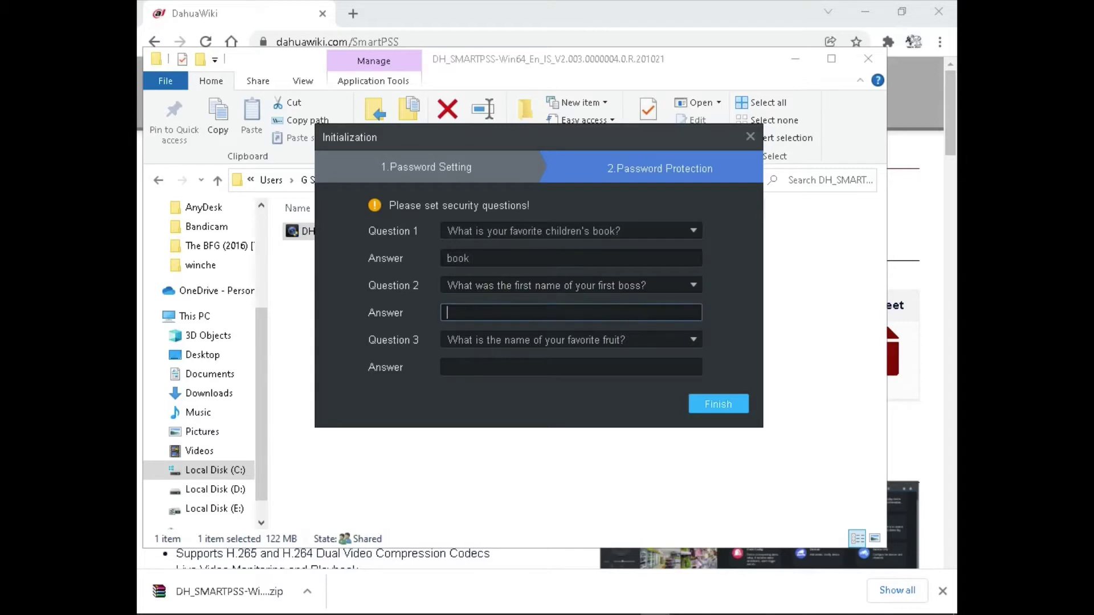
{"action": "type", "text": "boss"}
{"action": "key", "text": "Tab"}
{"action": "key", "text": "Tab"}
{"action": "type", "text": "fruit"}
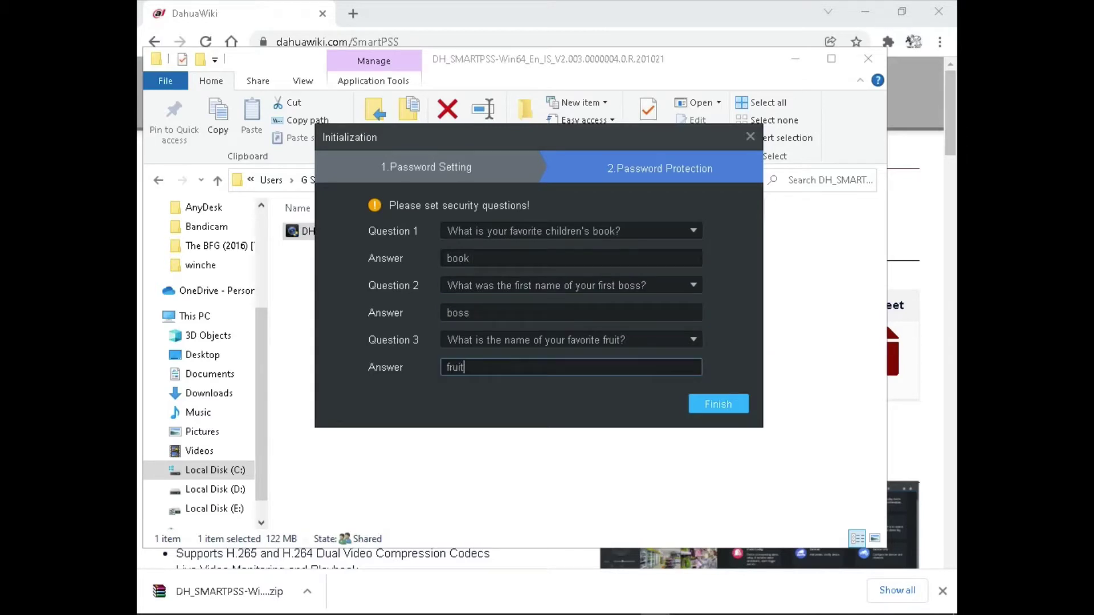
{"action": "key", "text": "Return"}
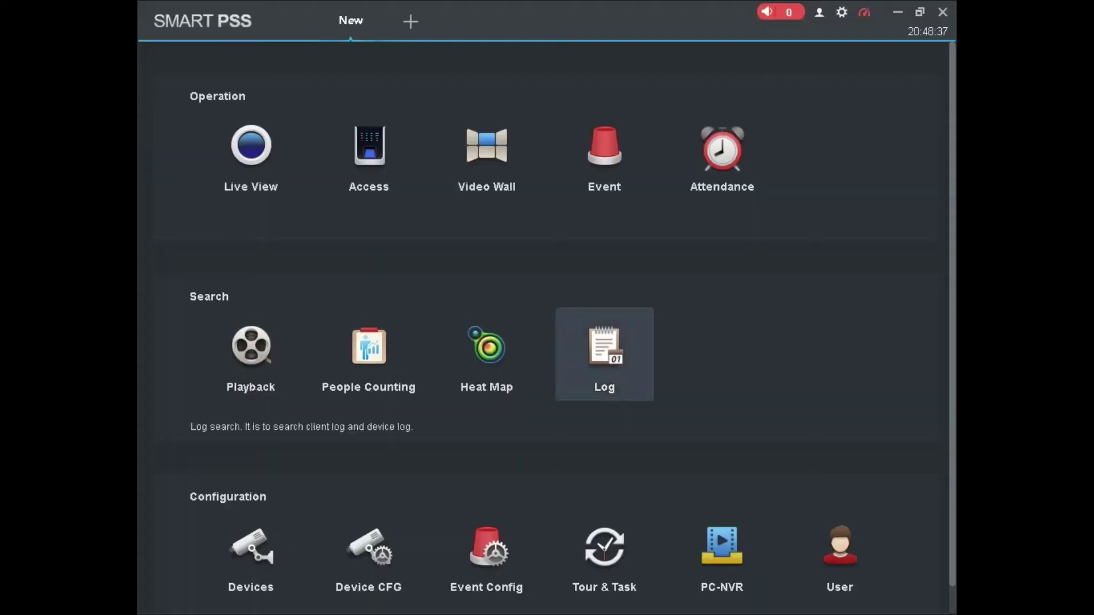
Open the Devices page from the home screen and run Auto Search
{"action": "scroll", "coordinate": [370, 513], "scroll_direction": "down", "scroll_amount": 1}
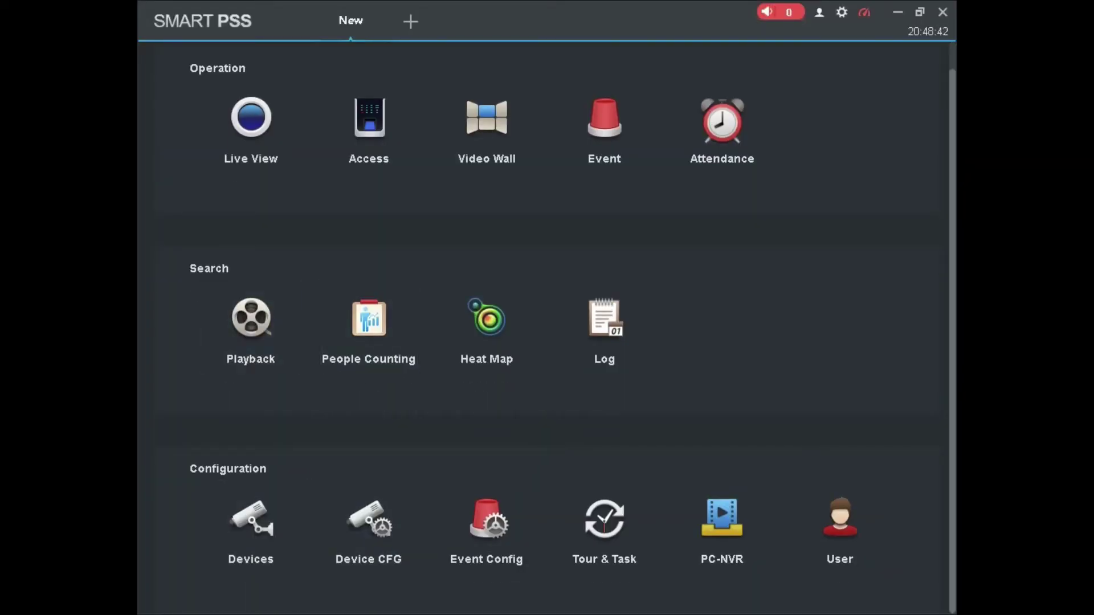
{"action": "scroll", "coordinate": [547, 328], "scroll_direction": "up", "scroll_amount": 1}
{"action": "scroll", "coordinate": [251, 530], "scroll_direction": "down", "scroll_amount": 1}
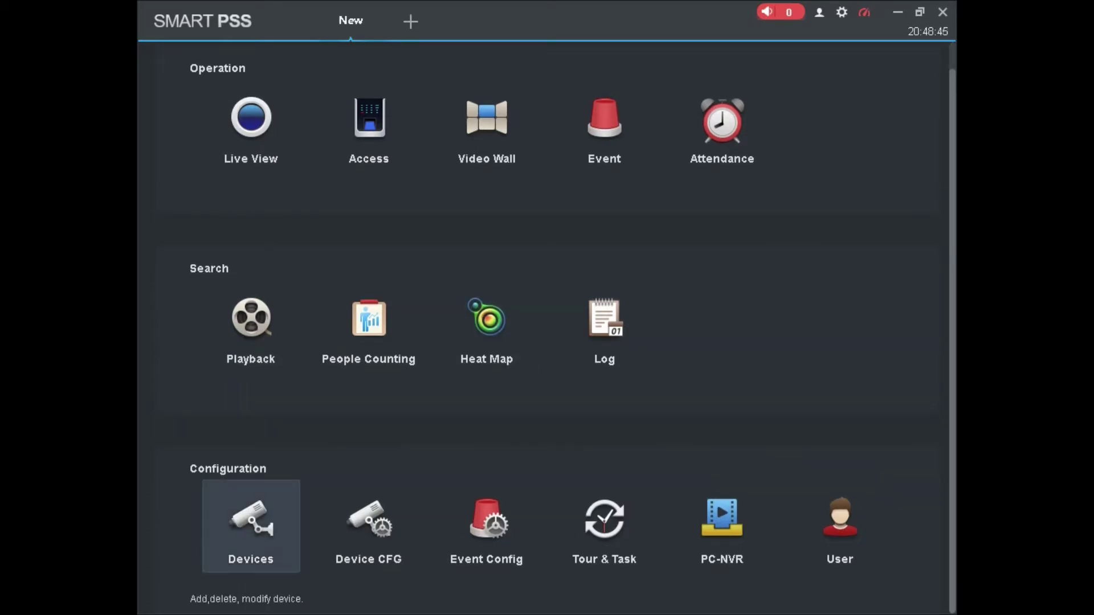
{"action": "left_click", "coordinate": [250, 526]}
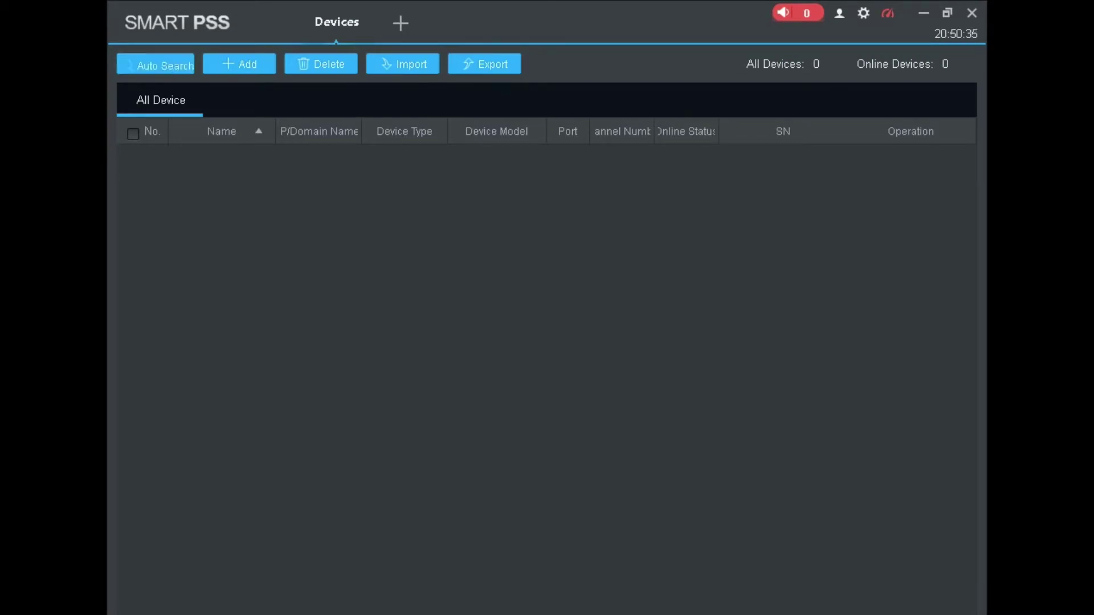
{"action": "left_click", "coordinate": [155, 63]}
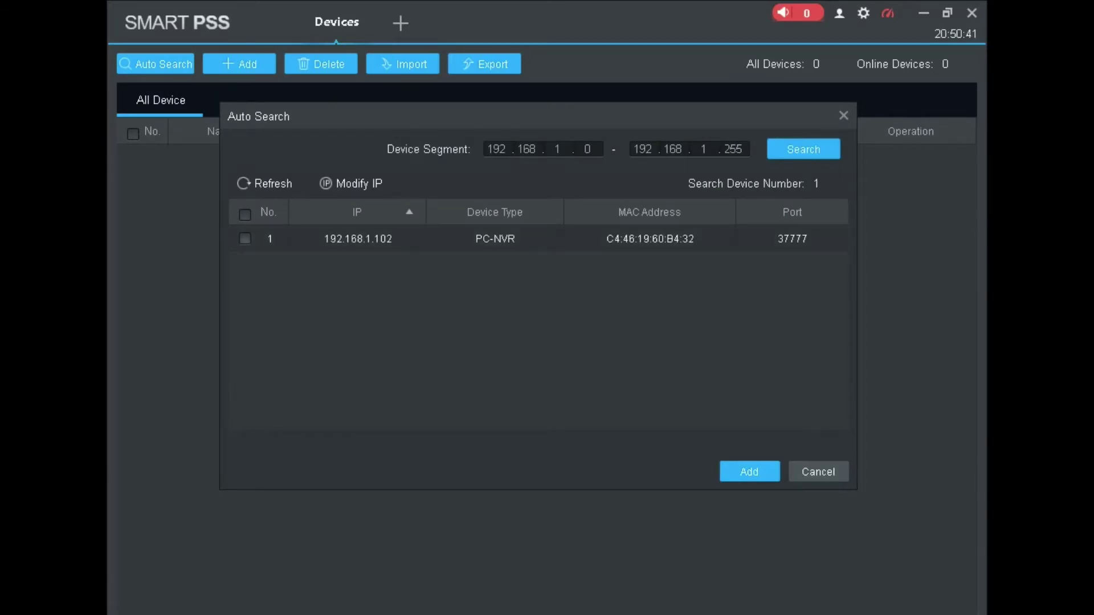
Refresh the search results, tick device 192.168.1.102 and add it
{"action": "left_click", "coordinate": [244, 239]}
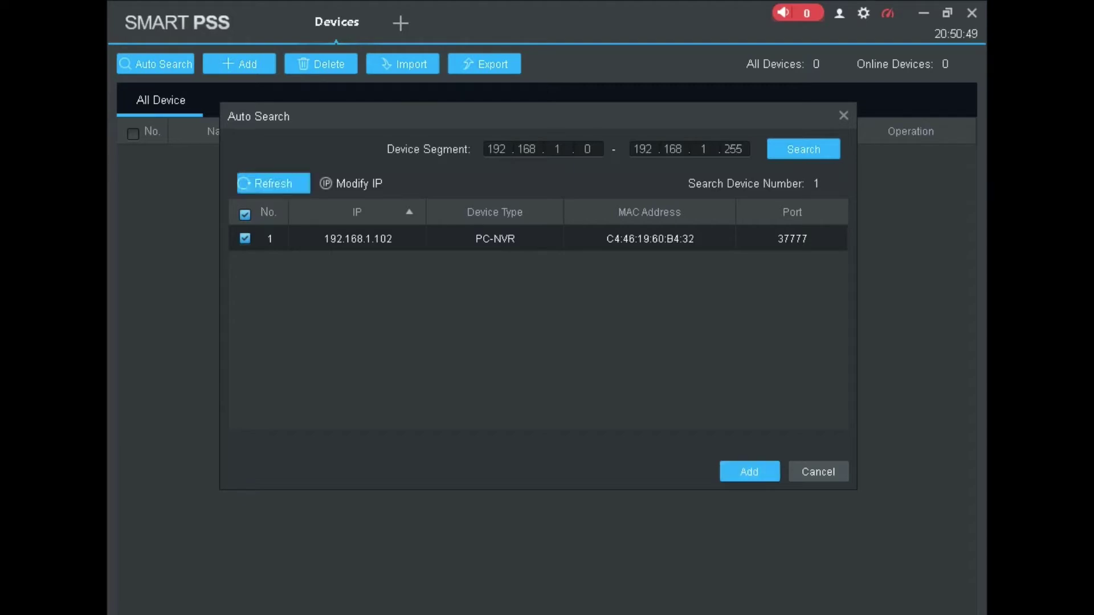
{"action": "left_click", "coordinate": [273, 182]}
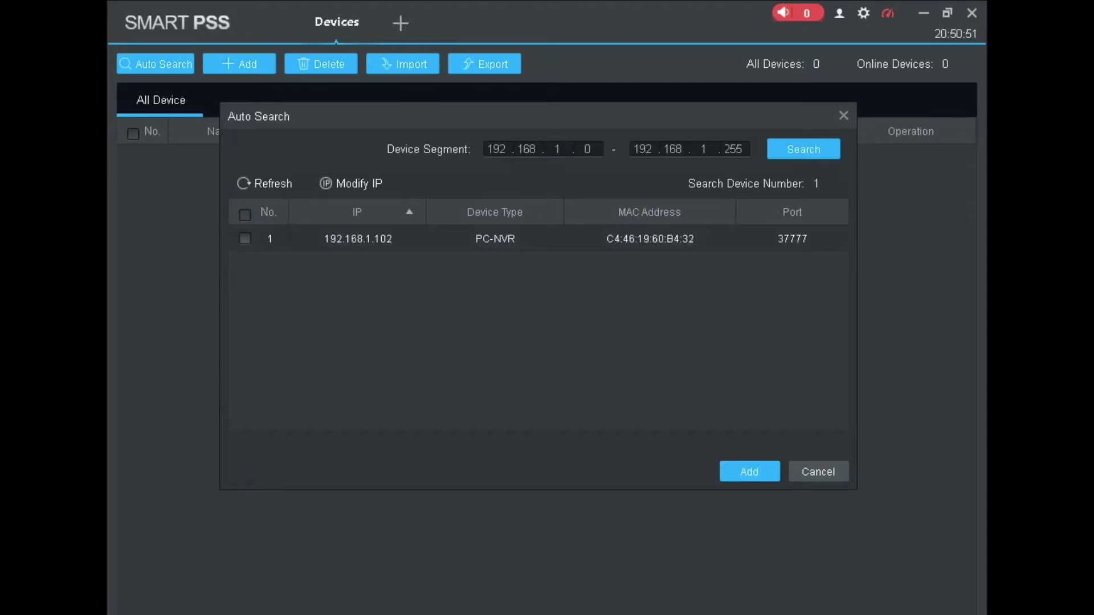
{"action": "left_click", "coordinate": [245, 238]}
{"action": "left_click", "coordinate": [749, 471]}
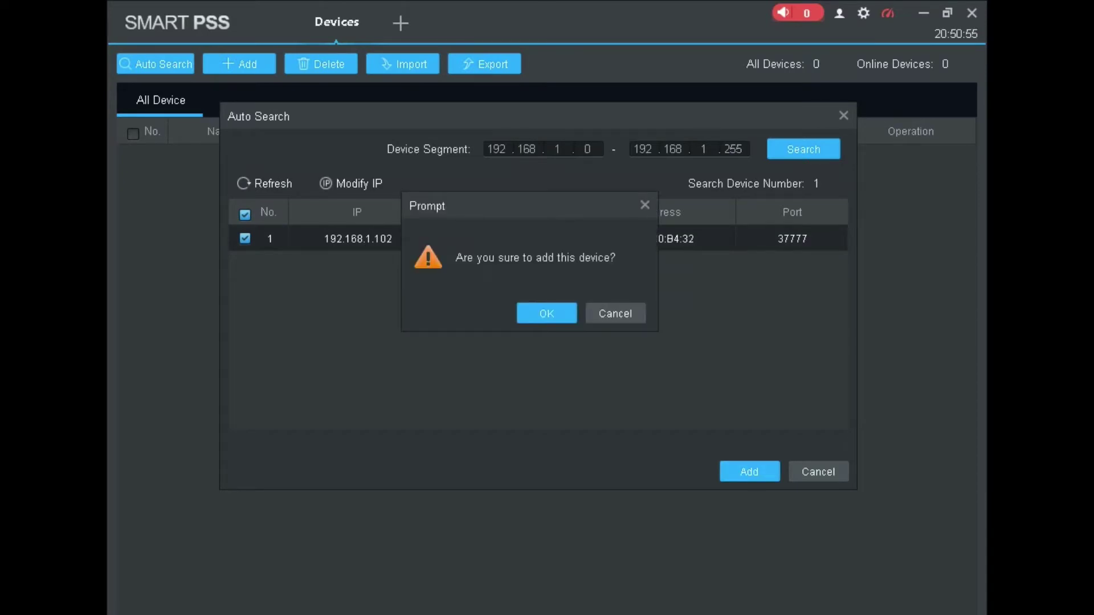
{"action": "key", "text": "Return"}
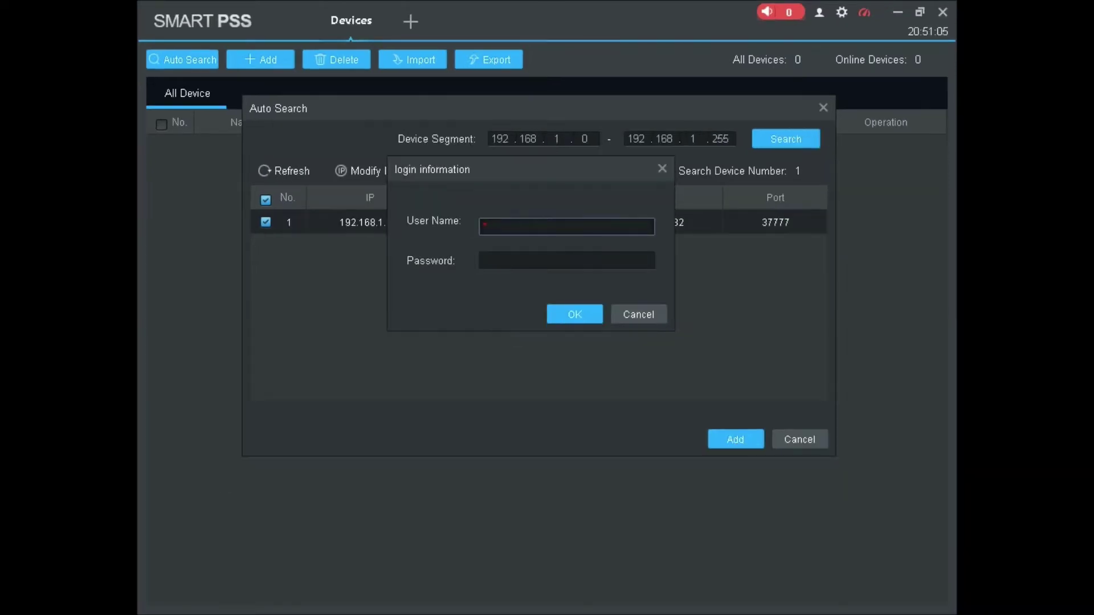
Log in to the device as admin with its password, then close Auto Search
{"action": "type", "text": "admin"}
{"action": "key", "text": "Tab"}
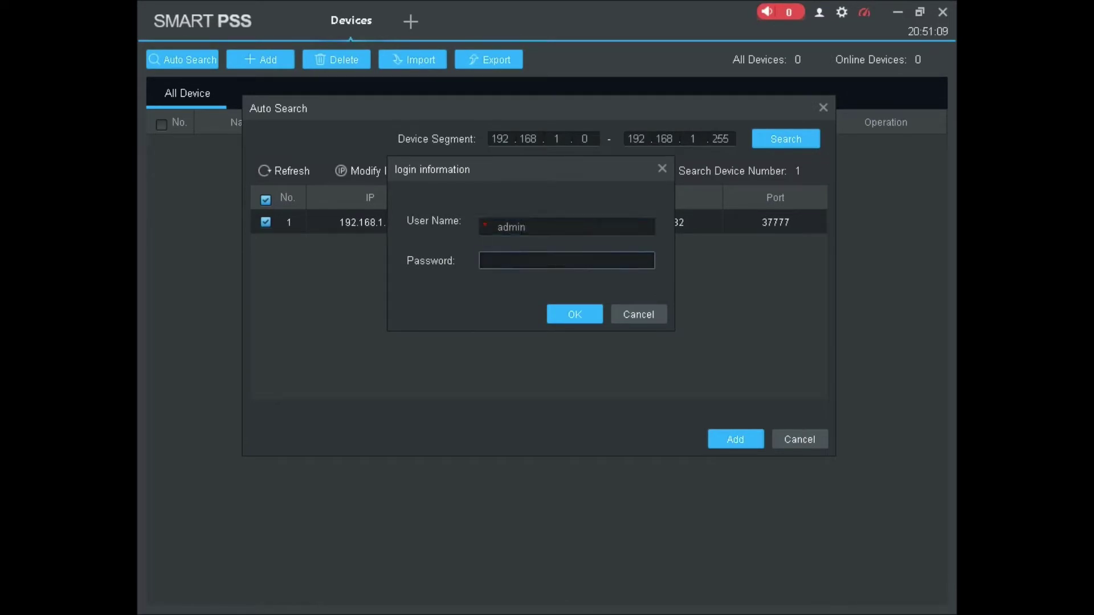
{"action": "type", "text": "admin1234"}
{"action": "left_click", "coordinate": [575, 314]}
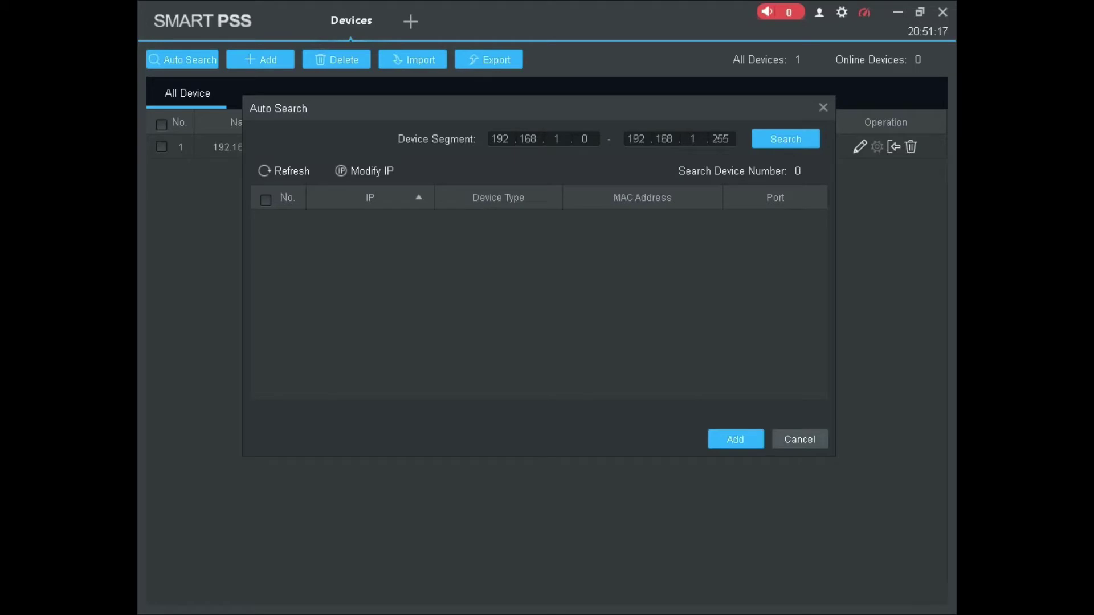
{"action": "key", "text": "Escape"}
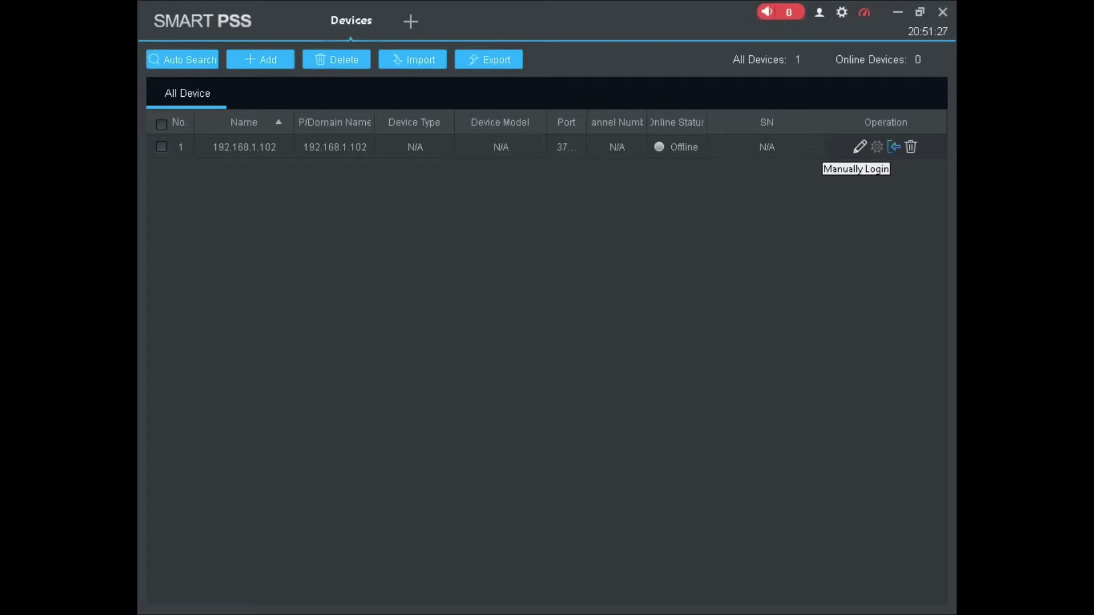
Retry manual login for 192.168.1.102, then overwrite its saved password in Modify Device
{"action": "left_click", "coordinate": [894, 147]}
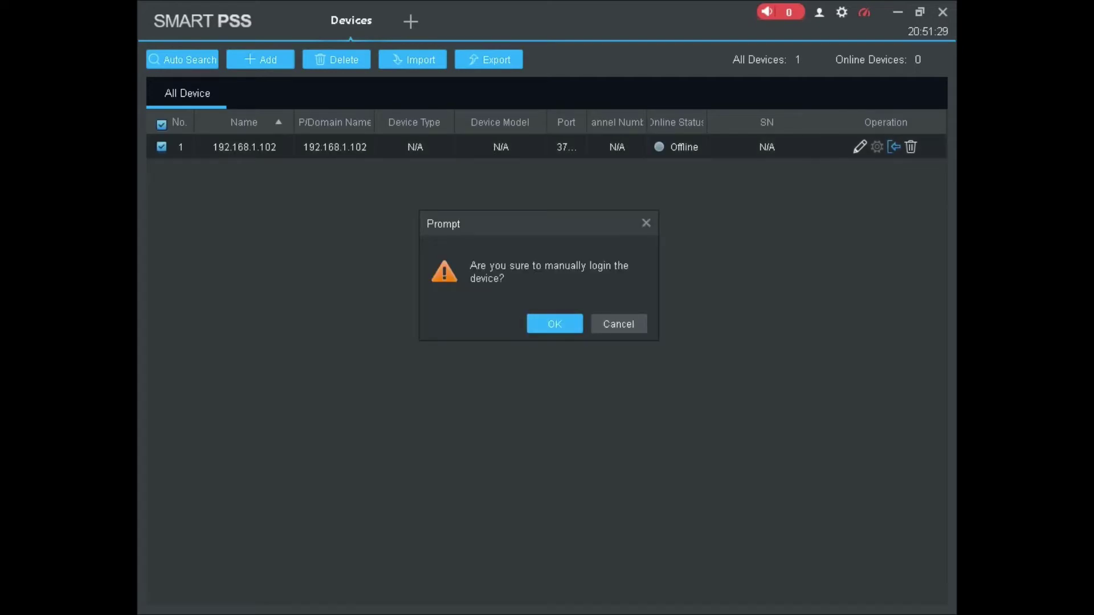
{"action": "left_click", "coordinate": [554, 323]}
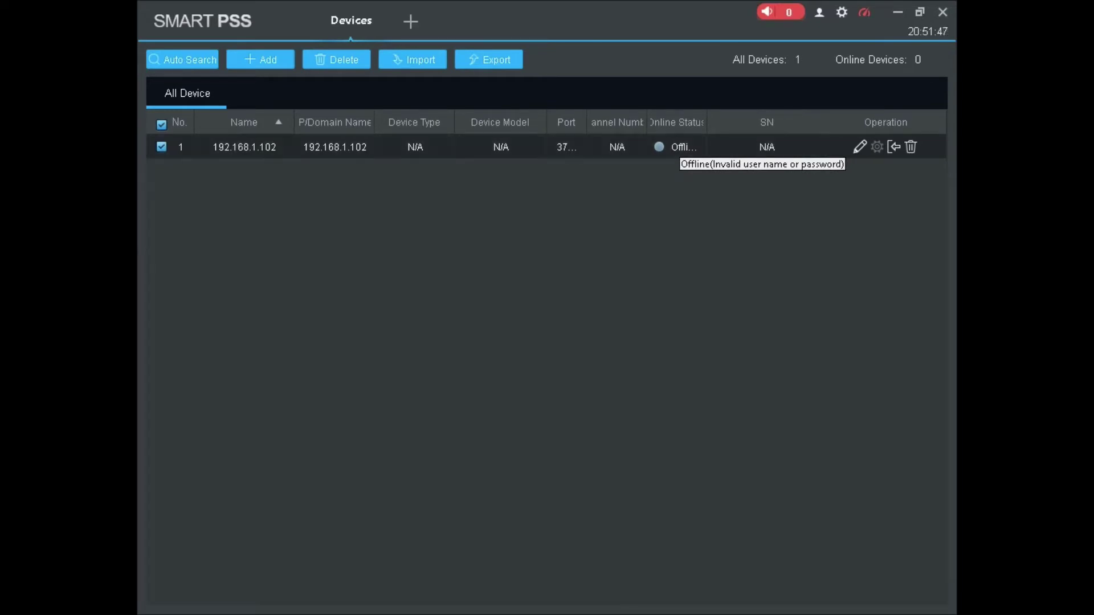
{"action": "left_click", "coordinate": [860, 147]}
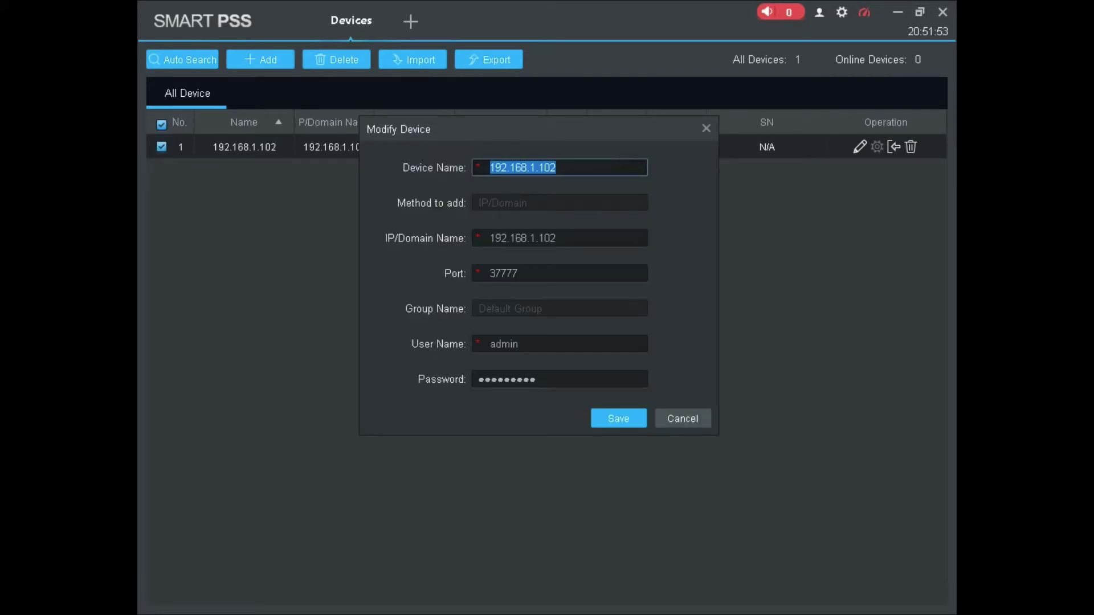
{"action": "left_click", "coordinate": [558, 379]}
{"action": "key", "text": "ctrl+a"}
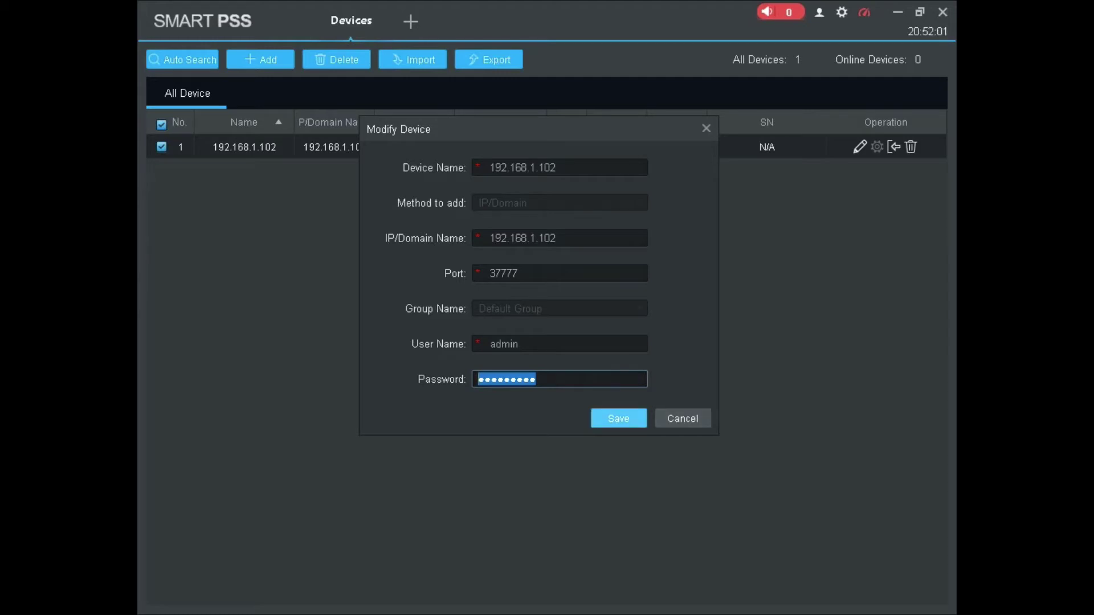
{"action": "type", "text": "********"}
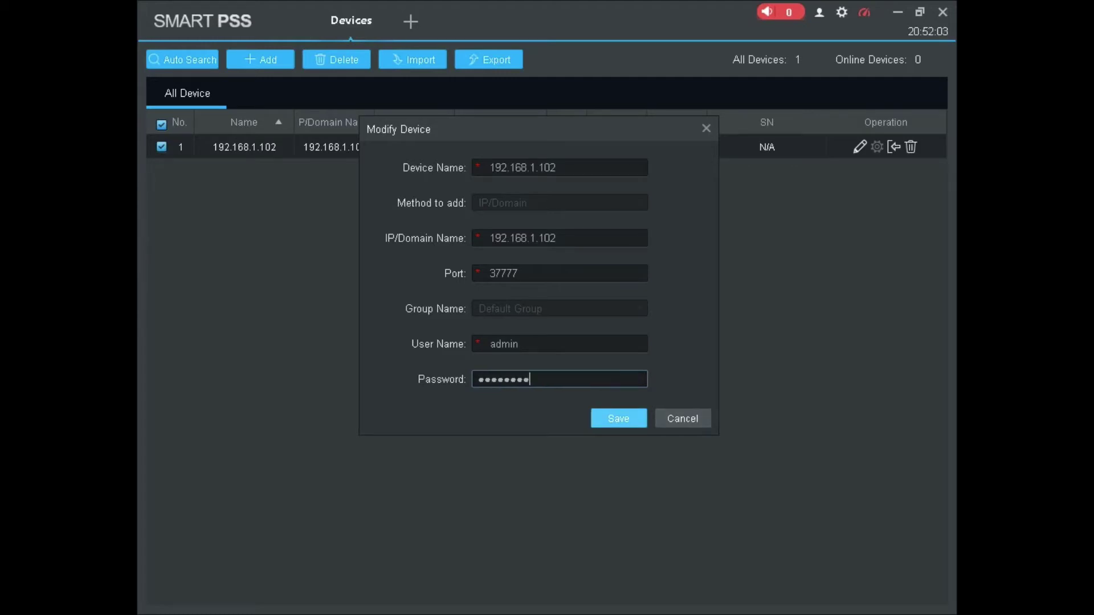
{"action": "key", "text": "Return"}
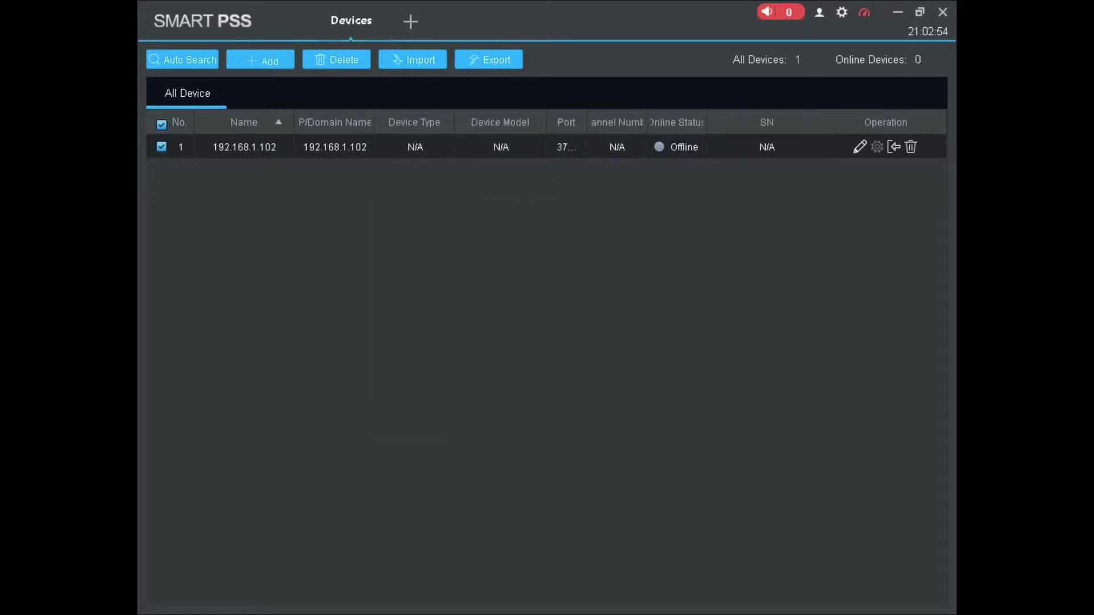
Start a manual add named MY SHOP using the SN method and paste its serial number
{"action": "left_click", "coordinate": [261, 59]}
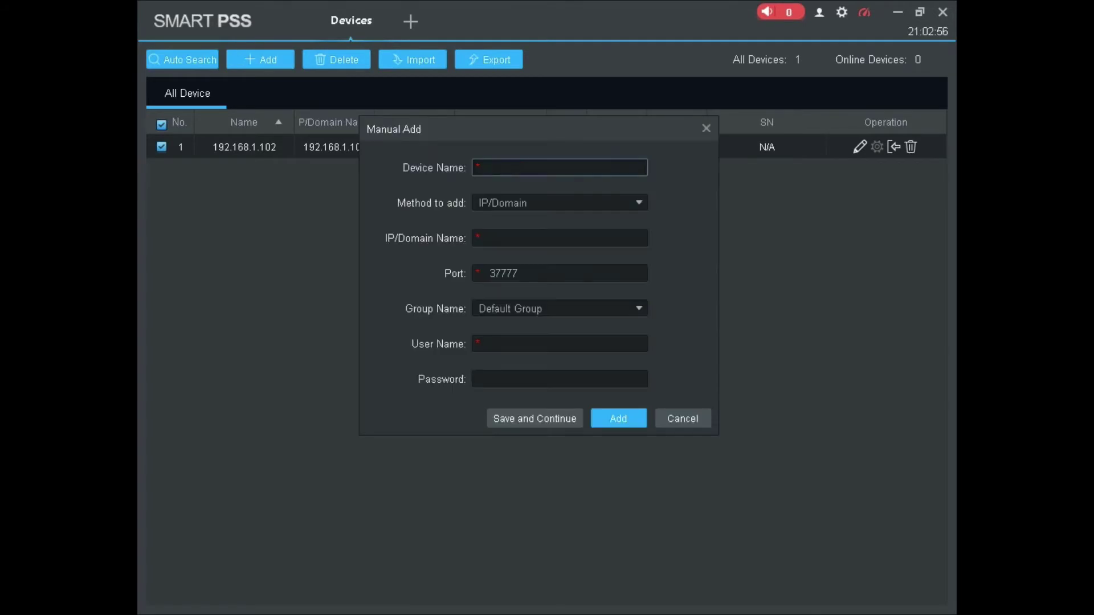
{"action": "type", "text": "MY SHOP"}
{"action": "left_click", "coordinate": [559, 203]}
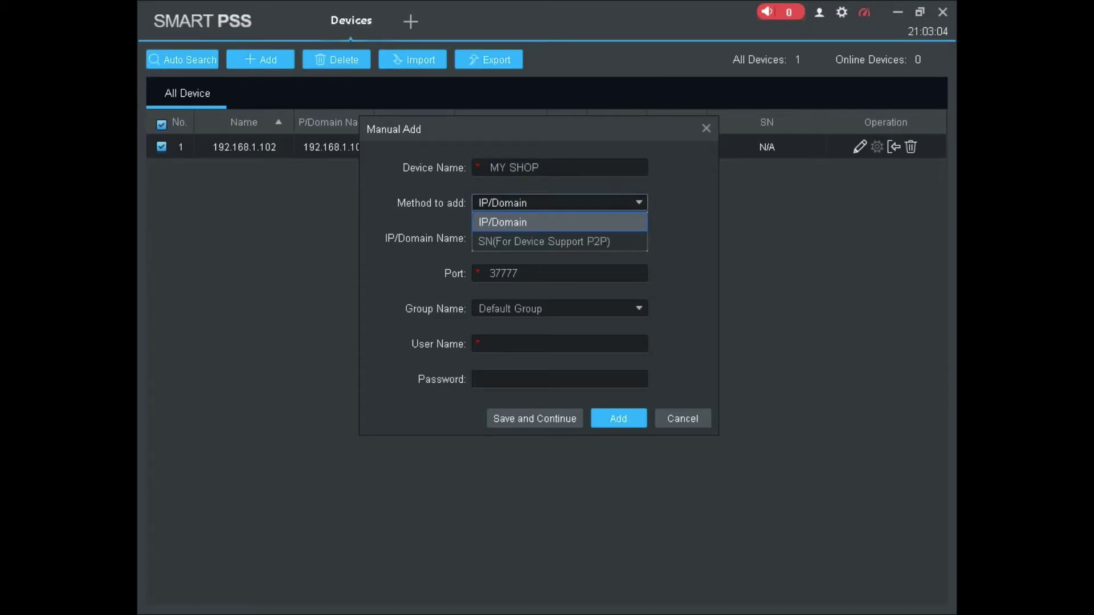
{"action": "left_click", "coordinate": [544, 242]}
{"action": "left_click", "coordinate": [547, 239]}
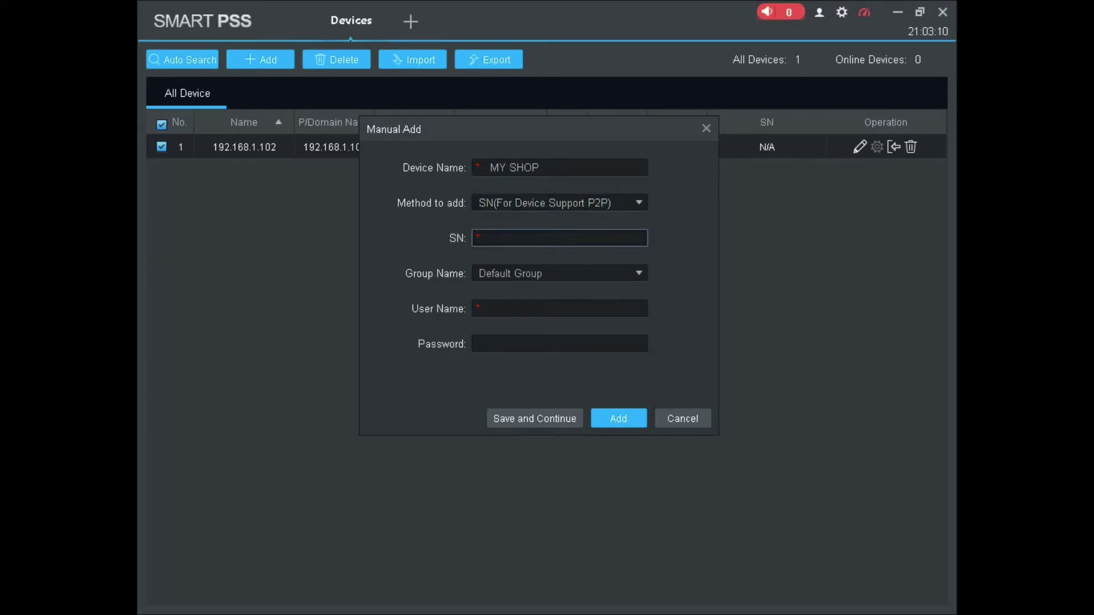
{"action": "key", "text": "ctrl+v"}
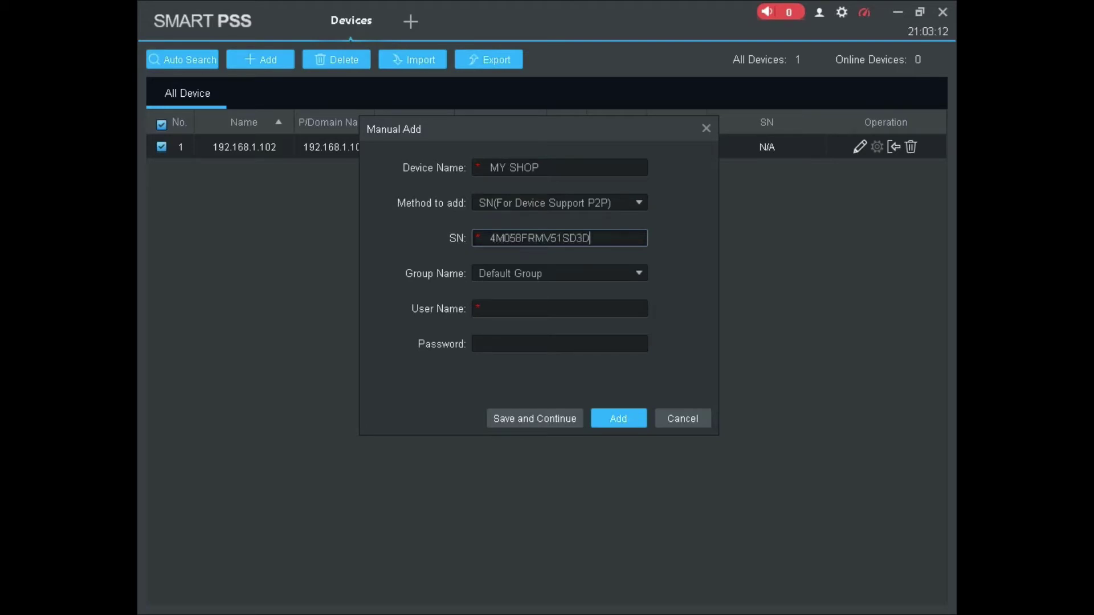
Enter user name admin and the device password, then add MY SHOP
{"action": "left_click", "coordinate": [560, 308]}
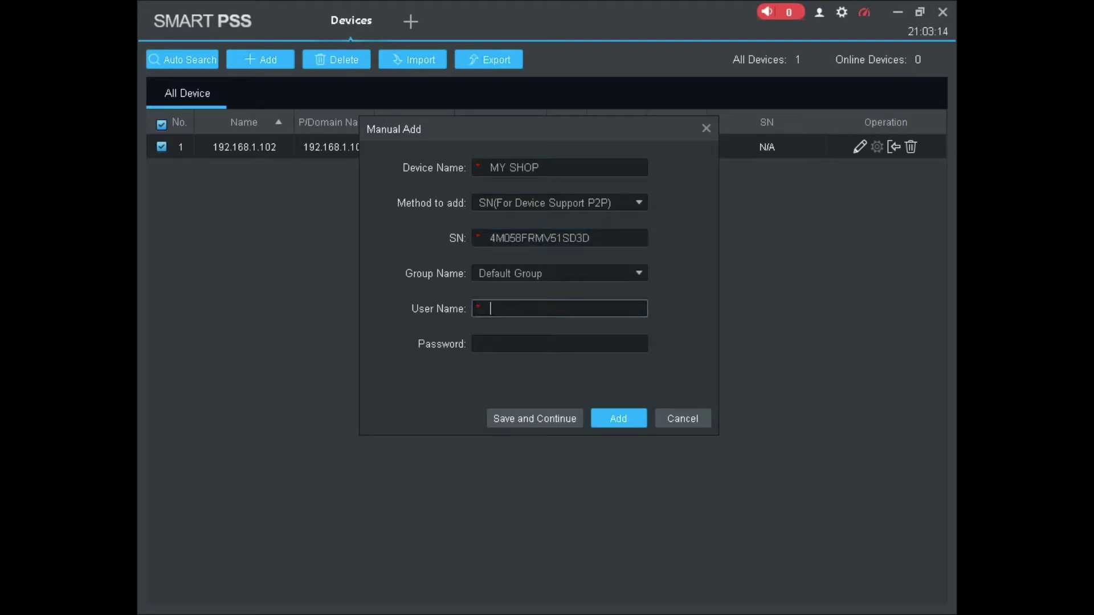
{"action": "type", "text": "admin"}
{"action": "left_click", "coordinate": [560, 344]}
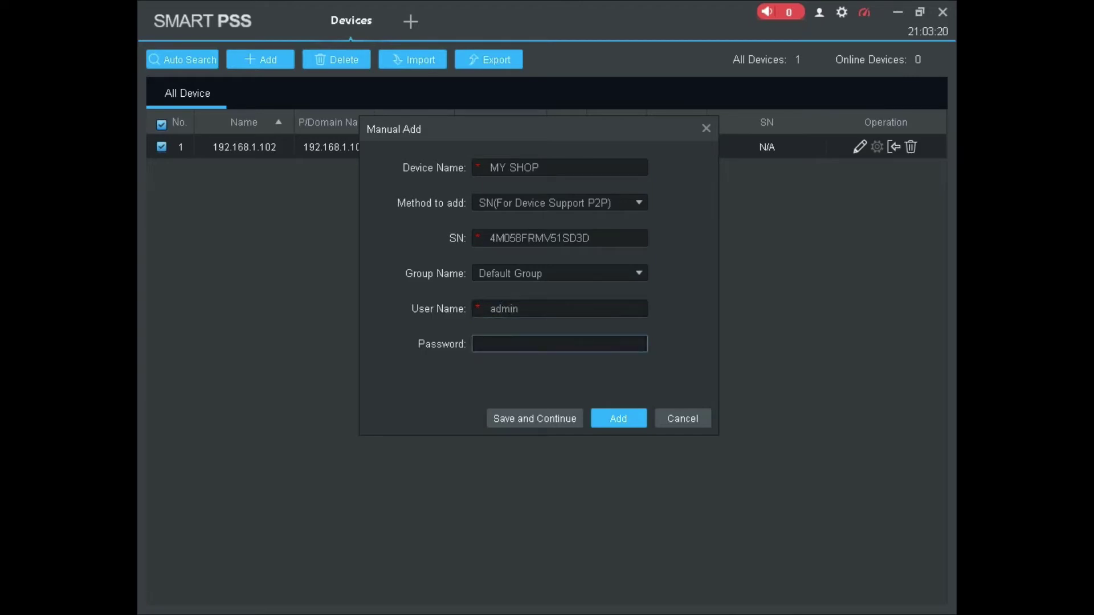
{"action": "type", "text": "admin1234"}
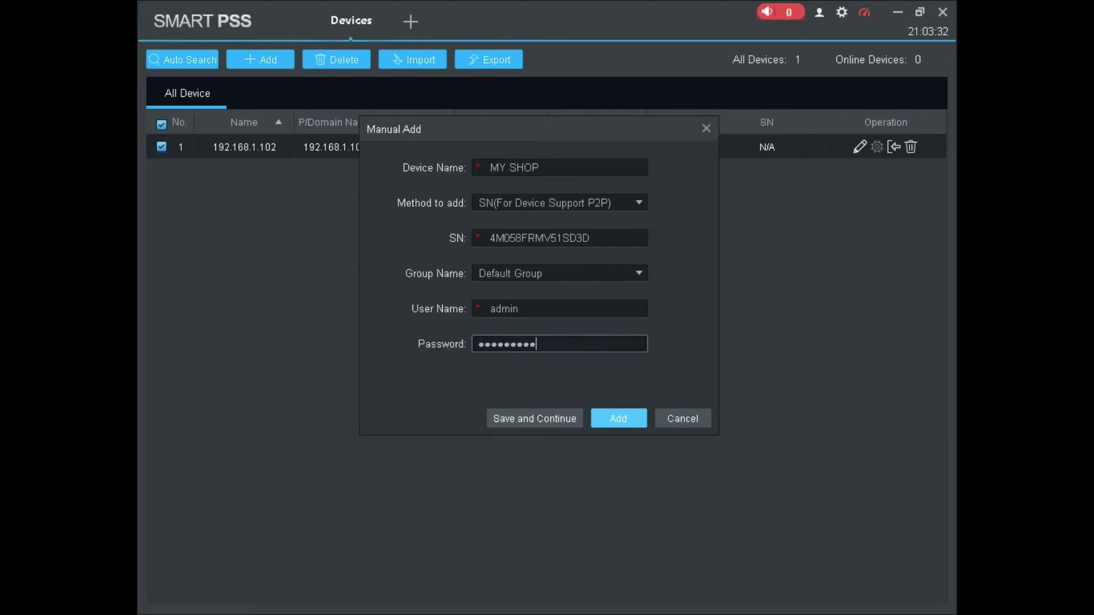
{"action": "key", "text": "Return"}
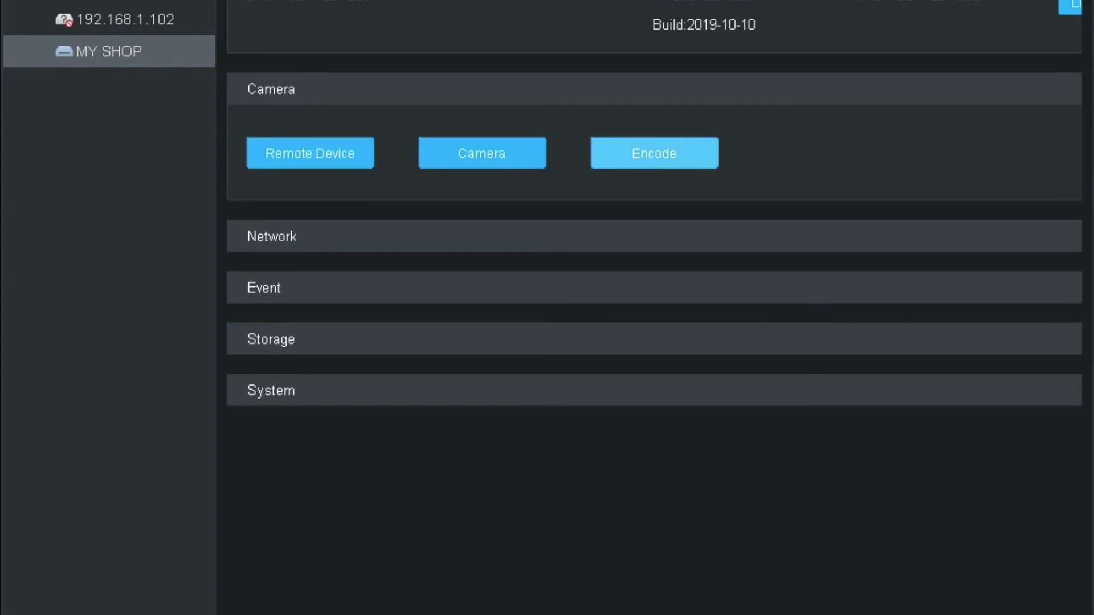
{"action": "left_click", "coordinate": [310, 153]}
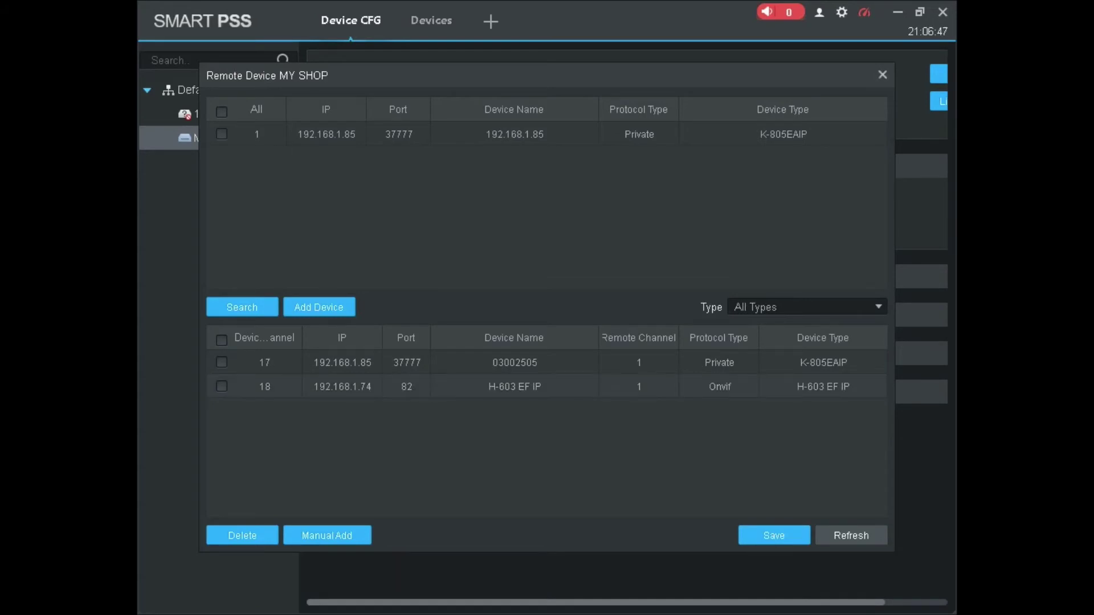
{"action": "left_click", "coordinate": [882, 74]}
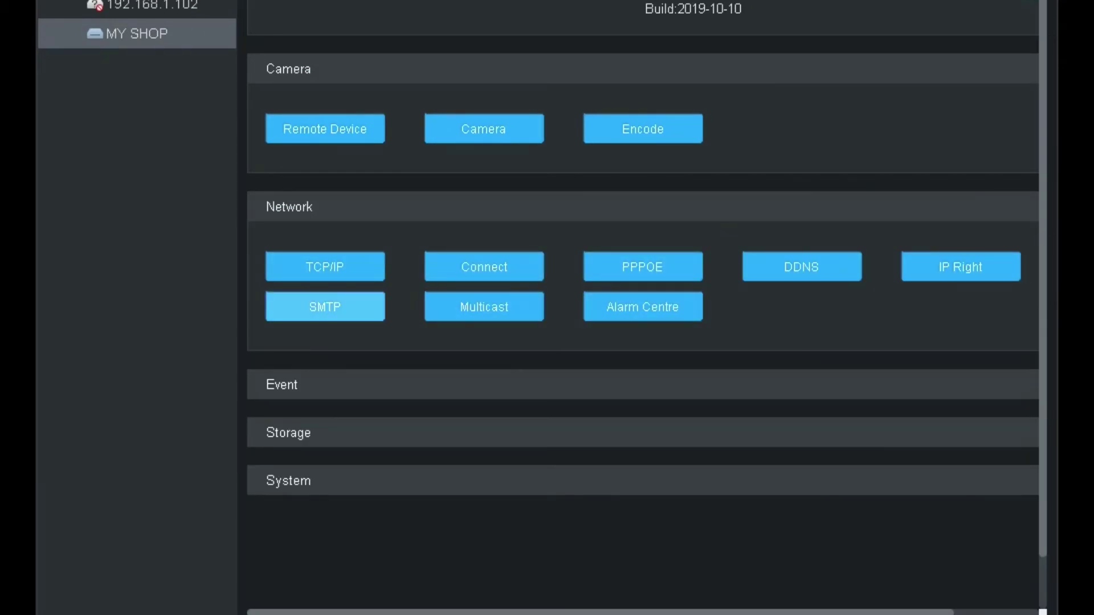
Set HDD1 to Format HDD in MY SHOP's Storage HDD Manager and close it
{"action": "left_click", "coordinate": [288, 432]}
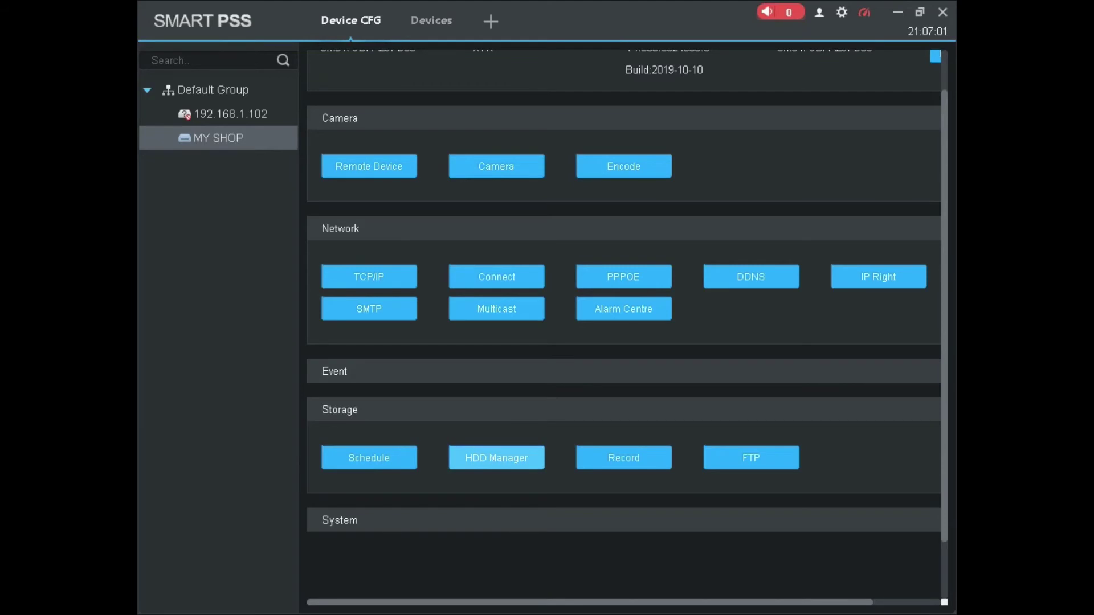
{"action": "left_click", "coordinate": [496, 458]}
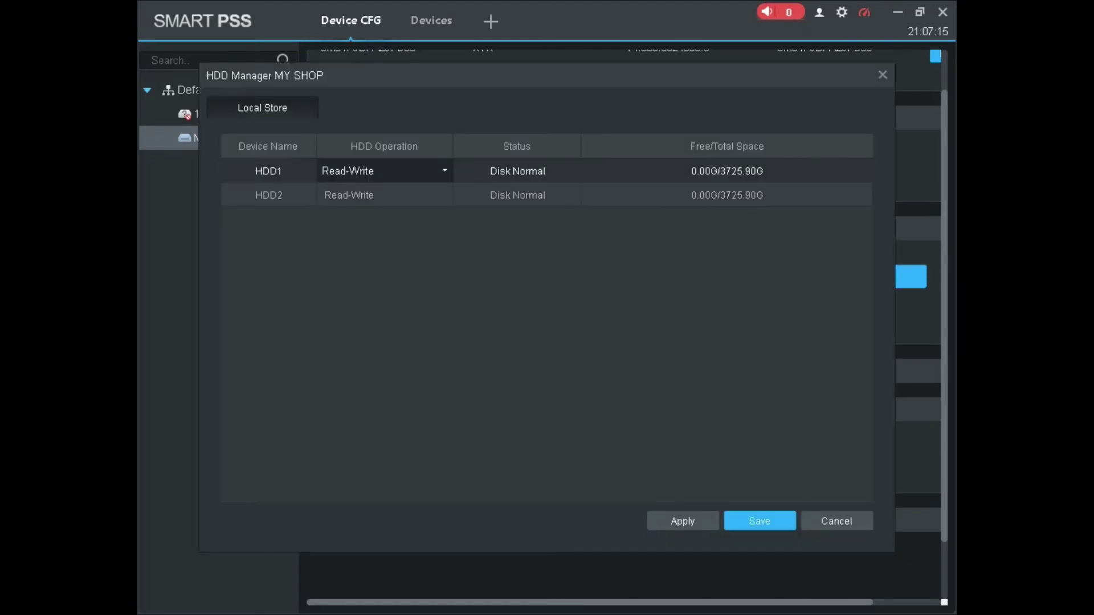
{"action": "left_click", "coordinate": [444, 171]}
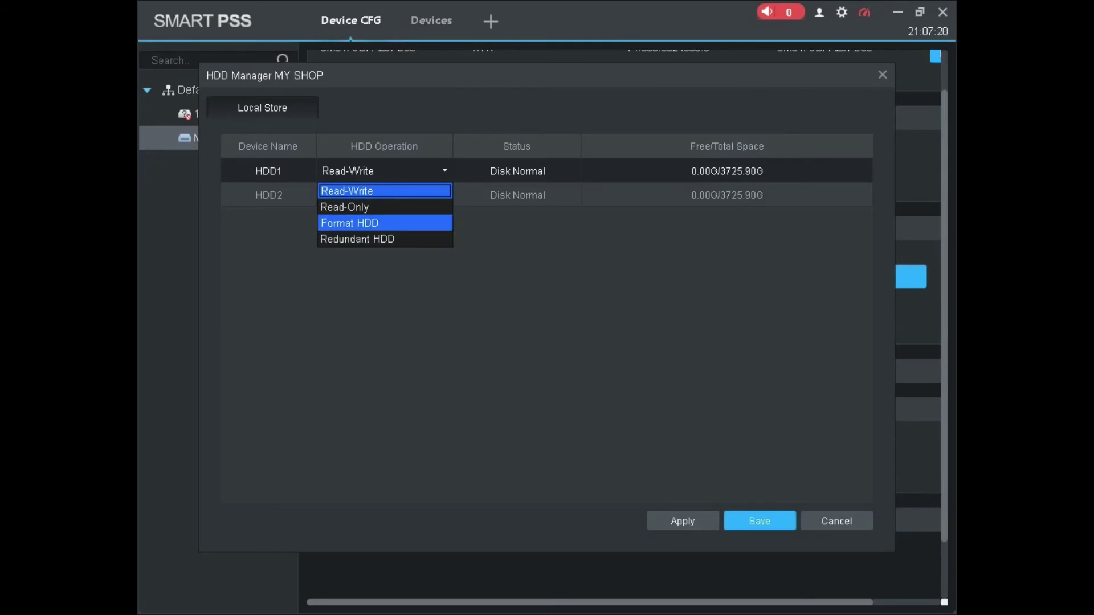
{"action": "key", "text": "Return"}
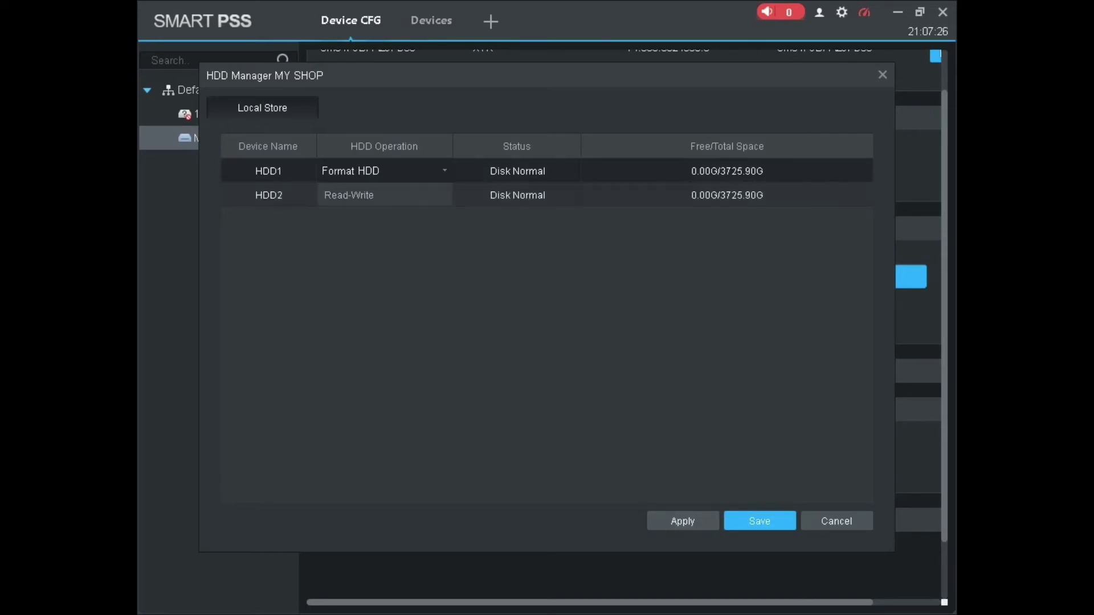
{"action": "key", "text": "Return"}
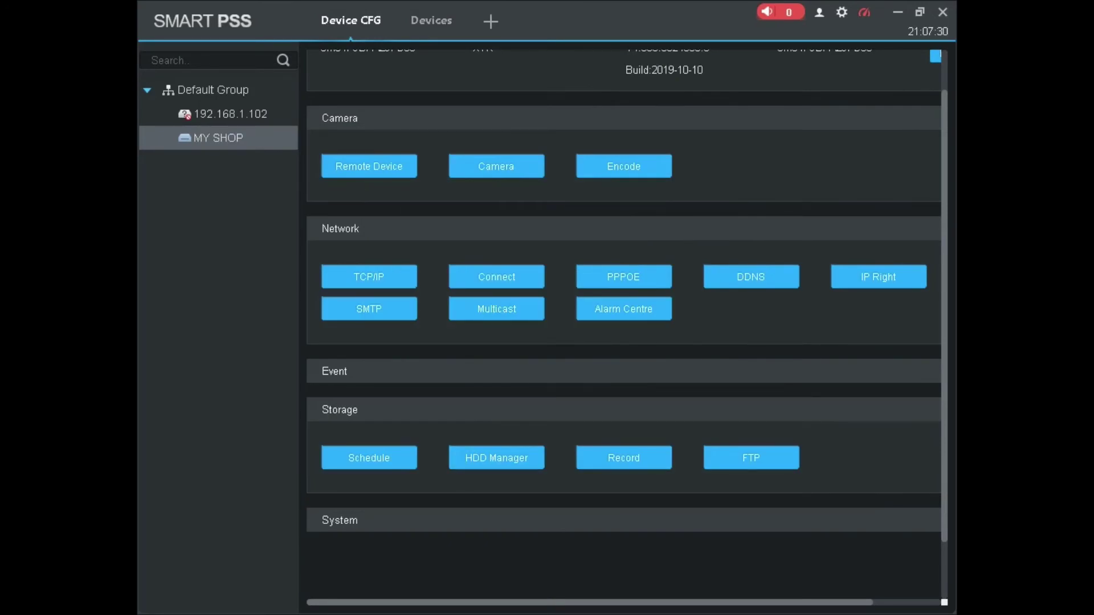
{"action": "scroll", "coordinate": [624, 325], "scroll_direction": "down", "scroll_amount": 1}
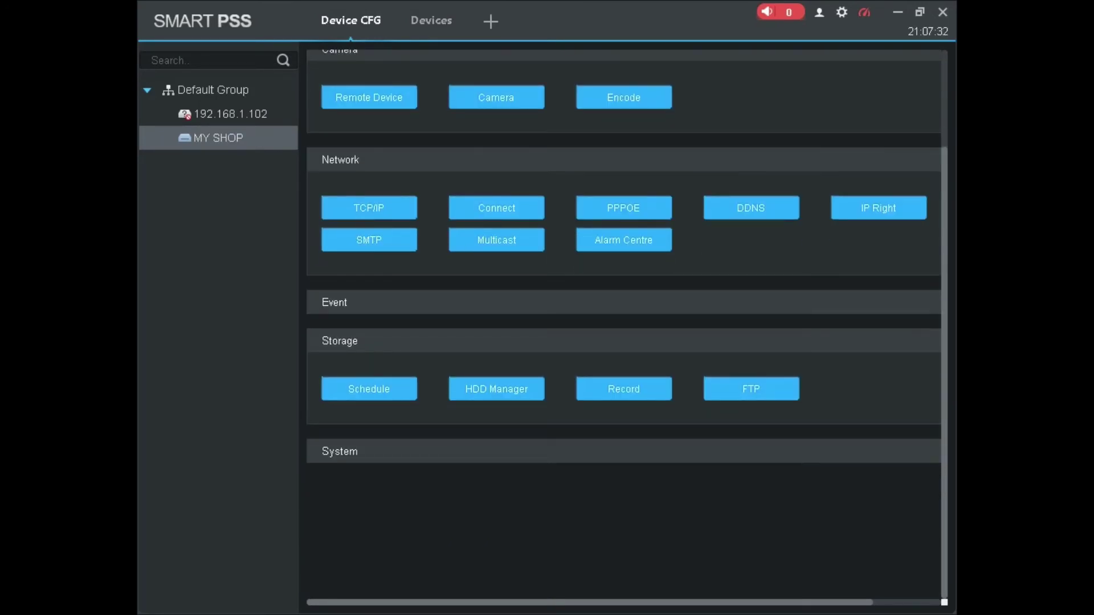
{"action": "scroll", "coordinate": [624, 325], "scroll_direction": "down", "scroll_amount": 1}
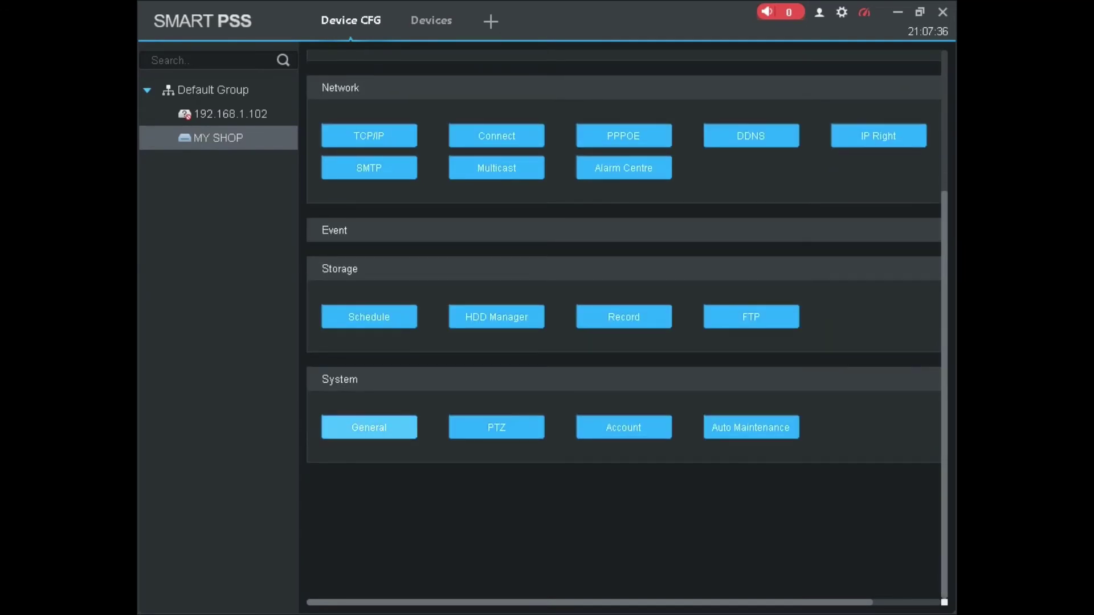
{"action": "left_click", "coordinate": [369, 427]}
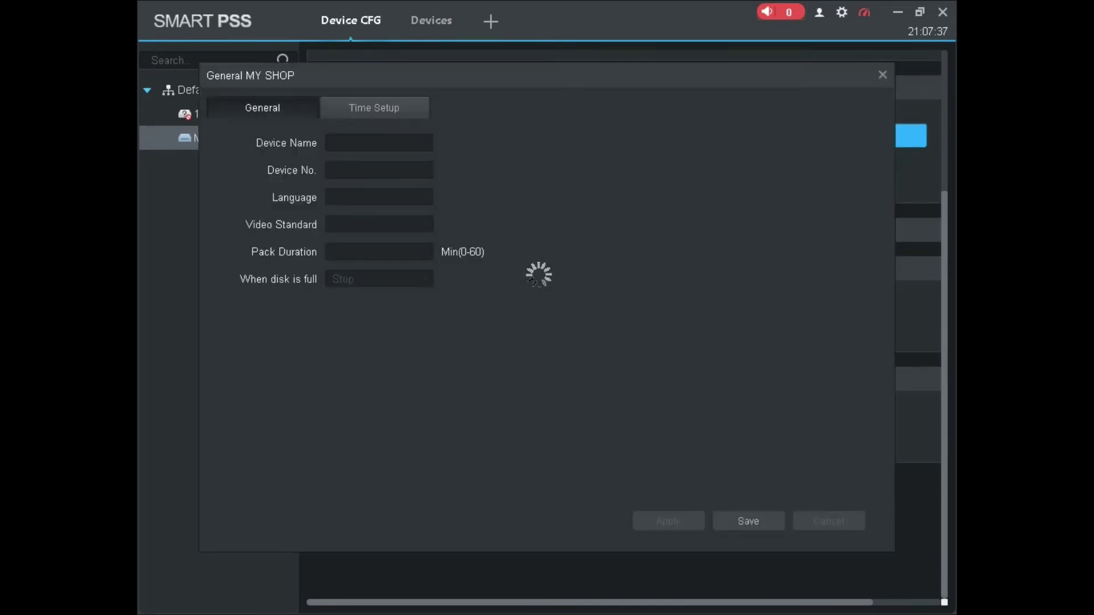
{"action": "left_click", "coordinate": [374, 108]}
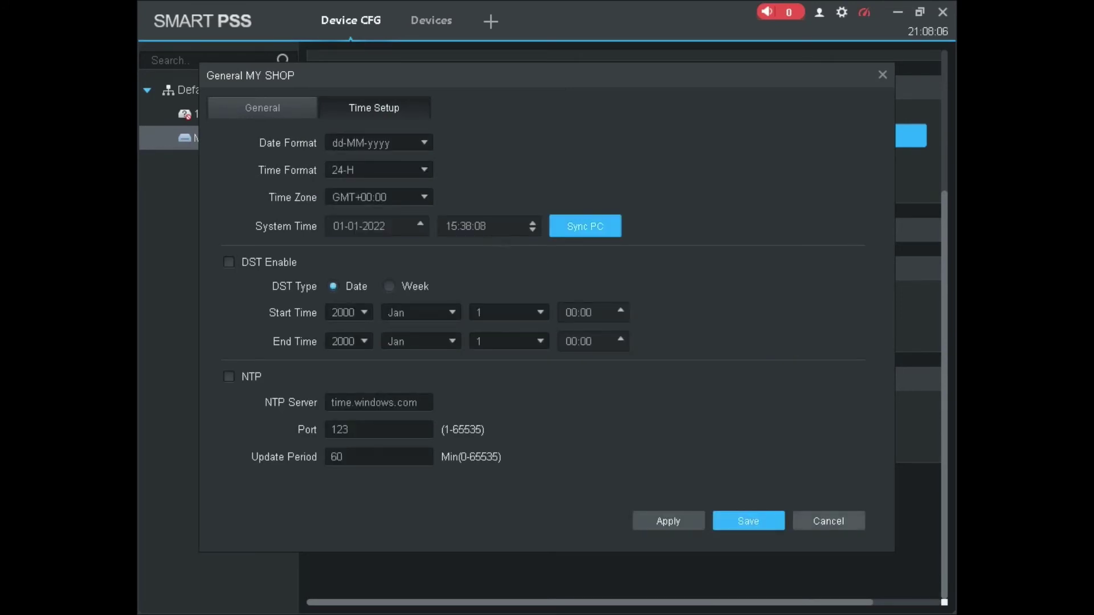
{"action": "key", "text": "Return"}
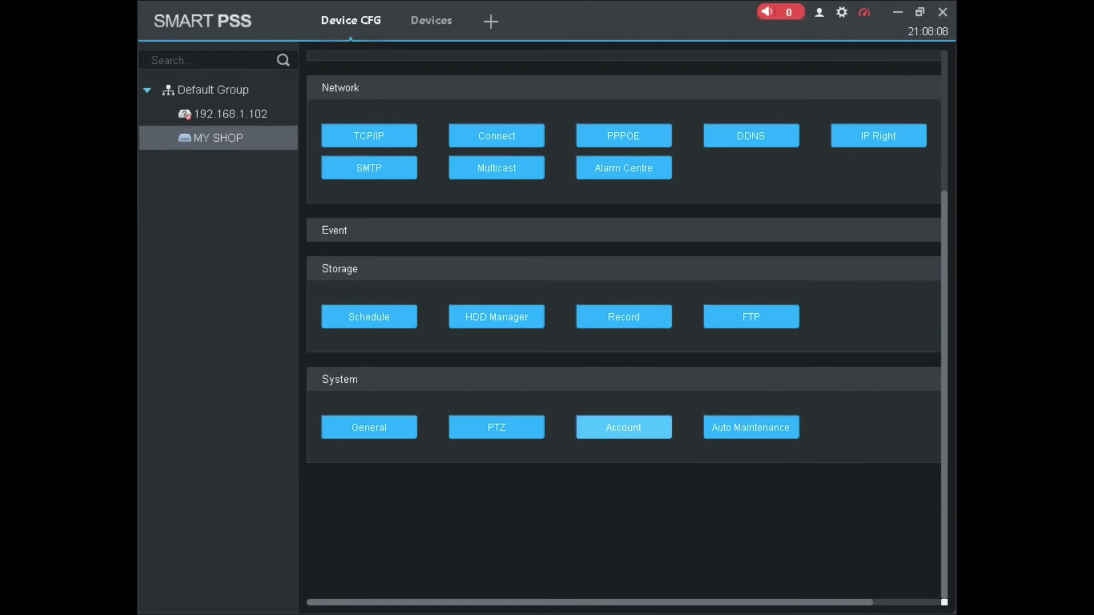
{"action": "left_click", "coordinate": [623, 427]}
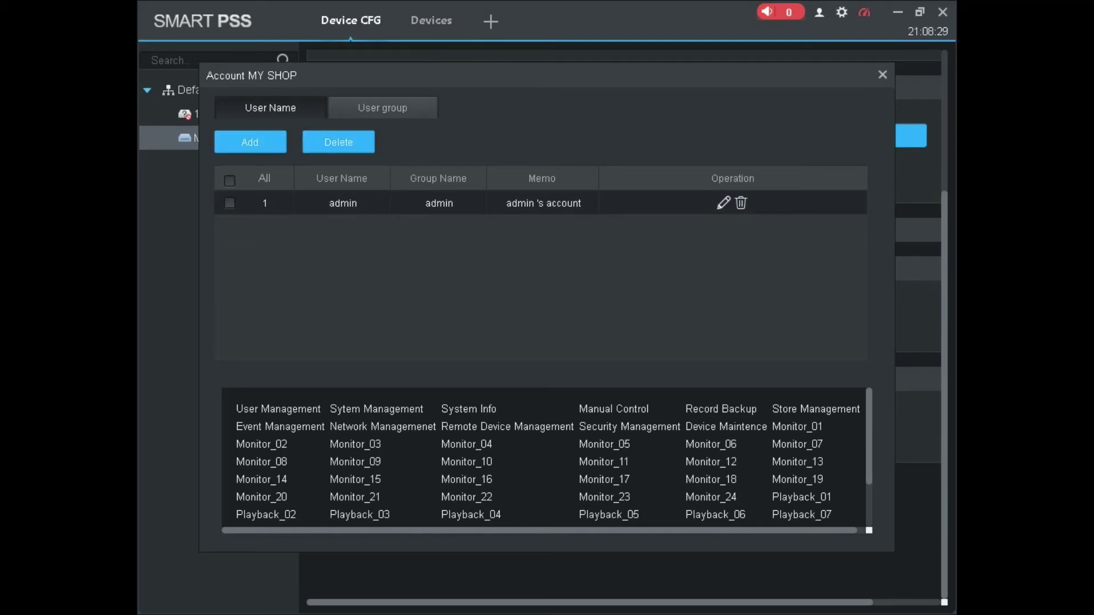
{"action": "left_click", "coordinate": [882, 75]}
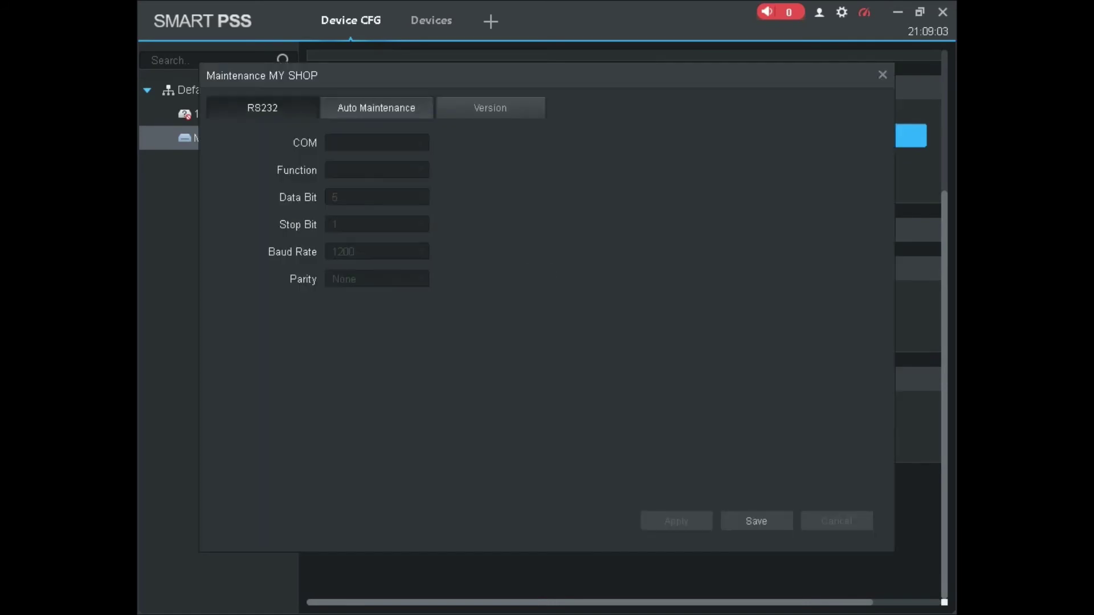
{"action": "left_click", "coordinate": [376, 107]}
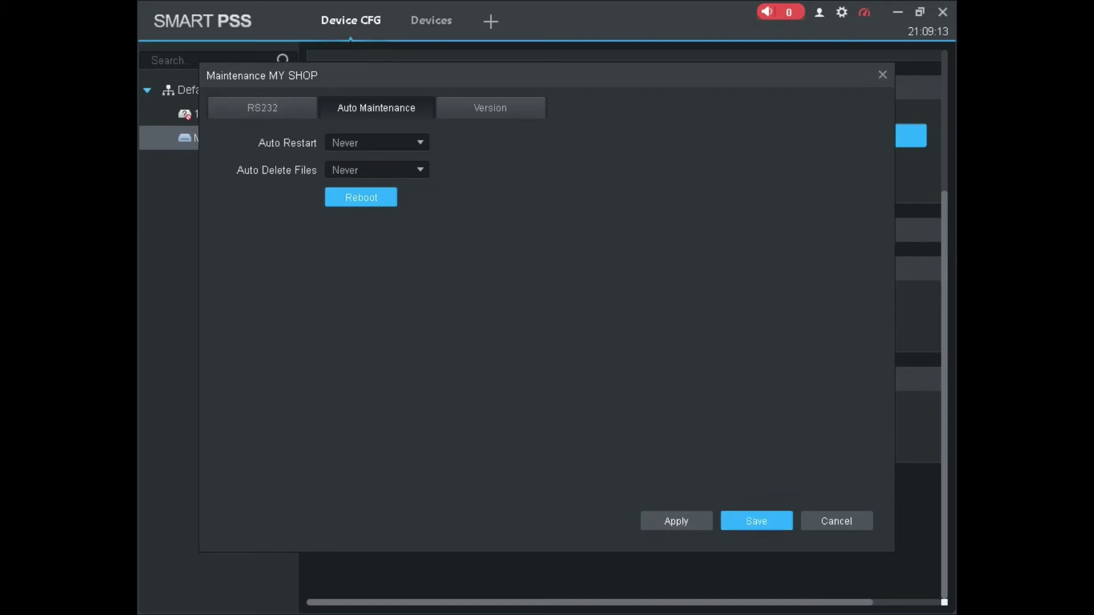
{"action": "key", "text": "Return"}
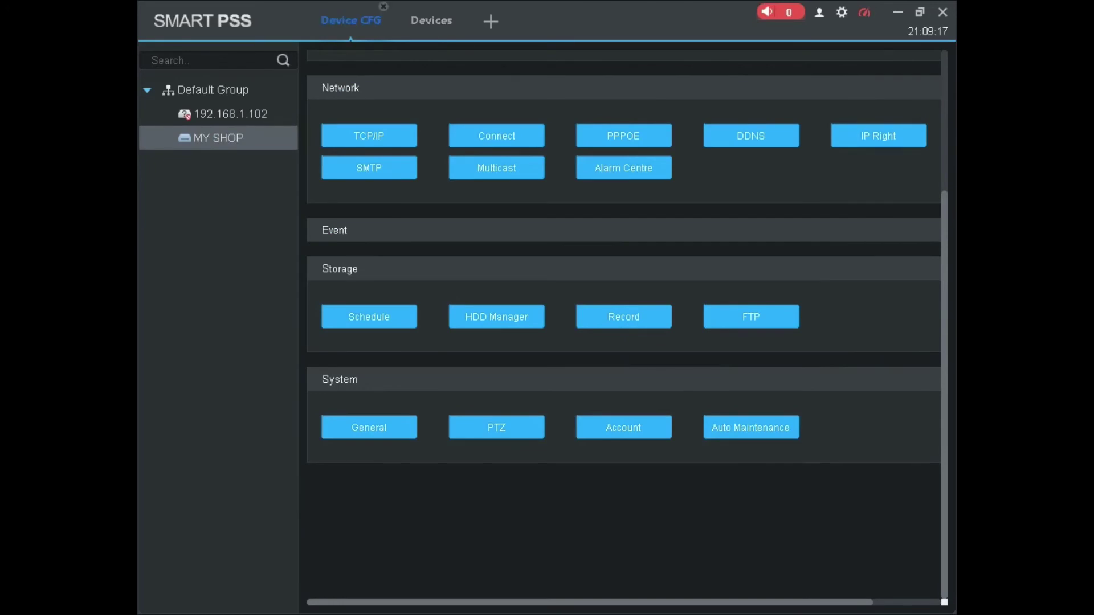
Close the configuration and Devices tabs, open Live View and expand MY SHOP's cameras
{"action": "left_click", "coordinate": [384, 6]}
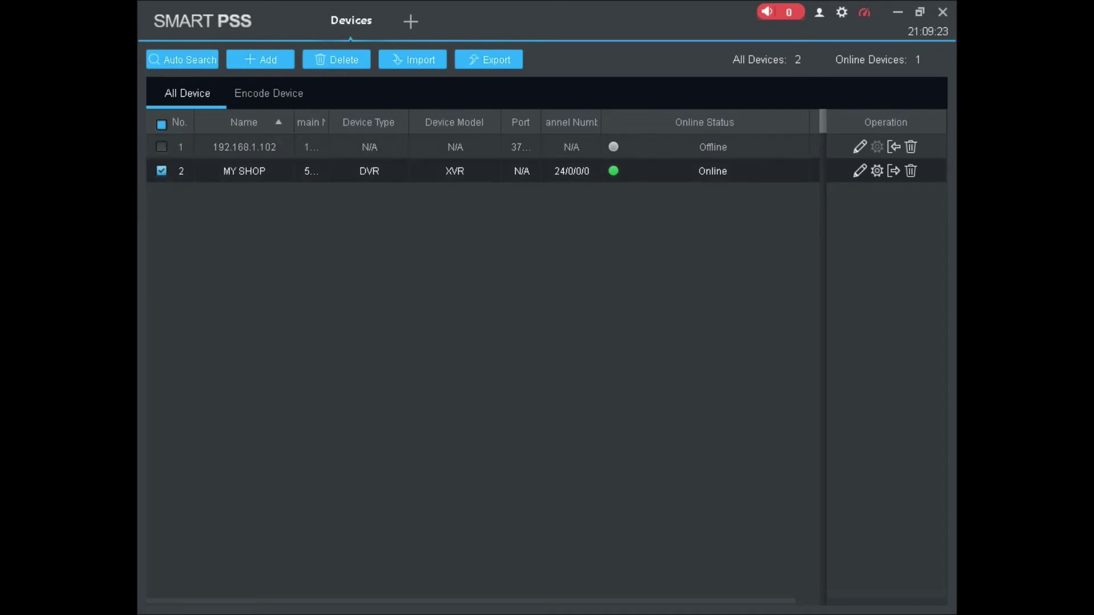
{"action": "left_click", "coordinate": [383, 7]}
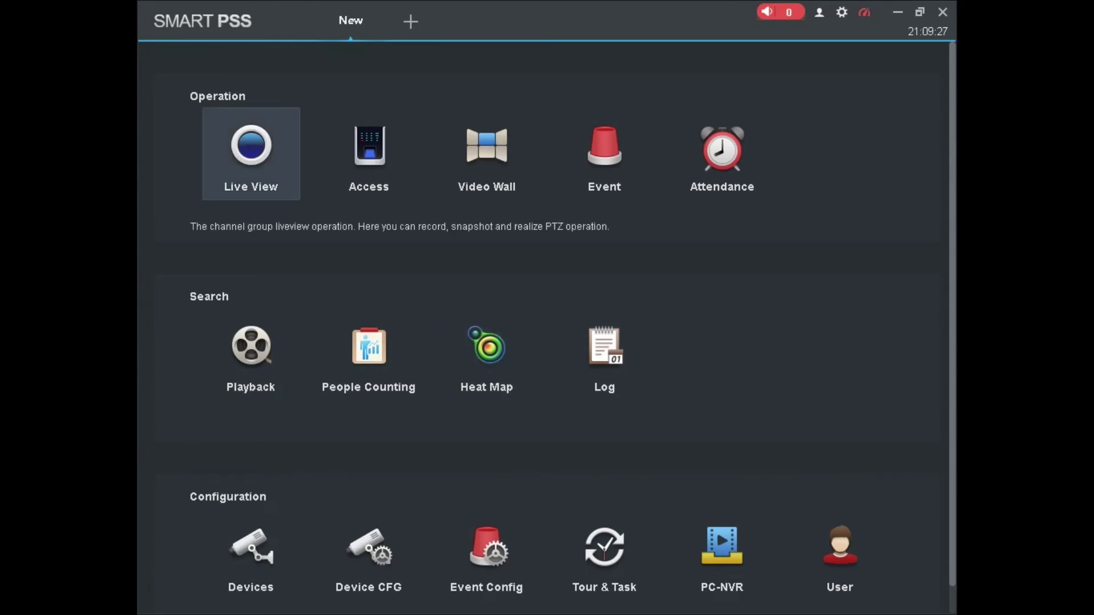
{"action": "left_click", "coordinate": [250, 152]}
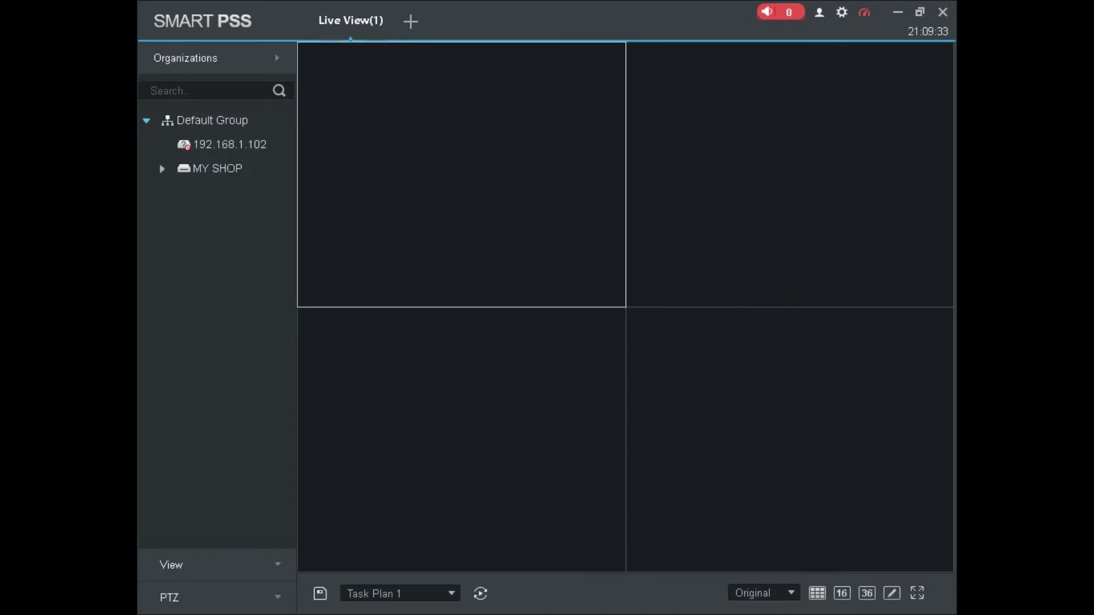
{"action": "double_click", "coordinate": [216, 169]}
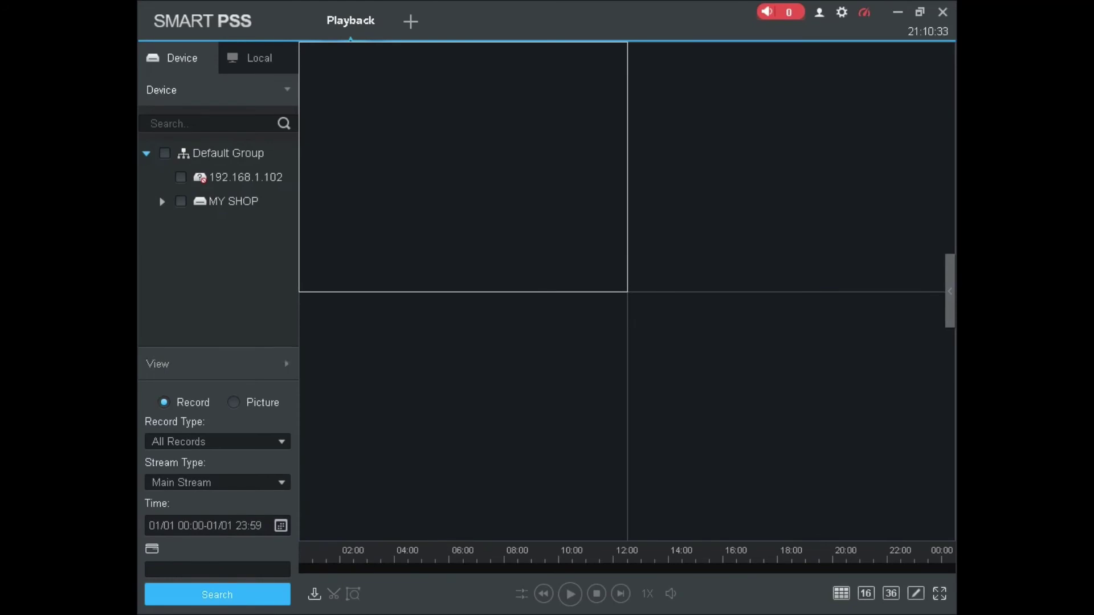
Search MY SHOP's recordings for 2021-12-29 and start playing back the CAM 2 footage
{"action": "left_click", "coordinate": [181, 201]}
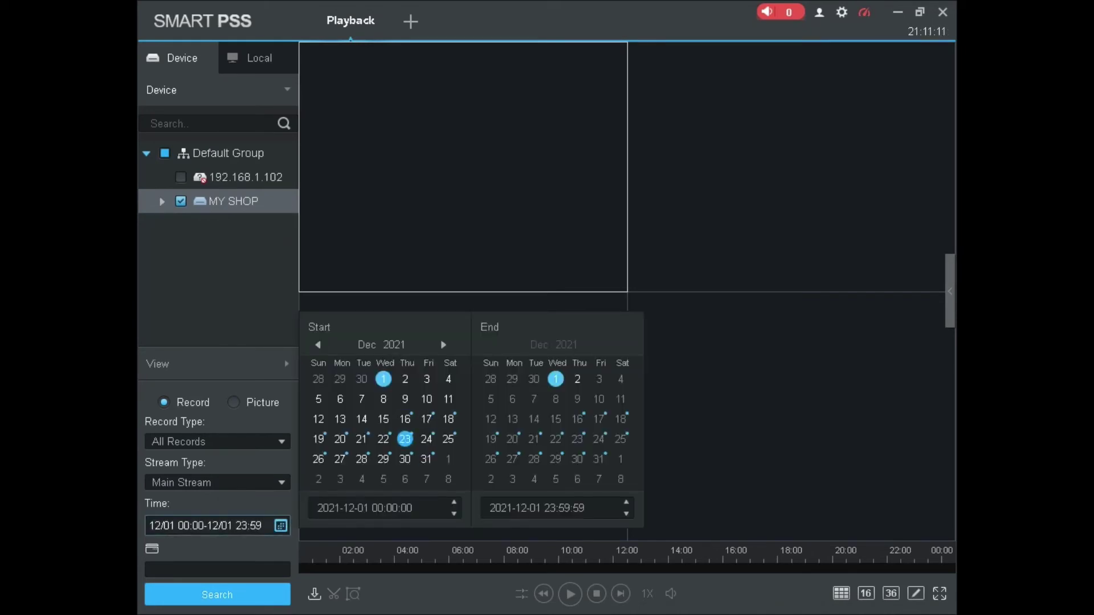
{"action": "left_click", "coordinate": [405, 419]}
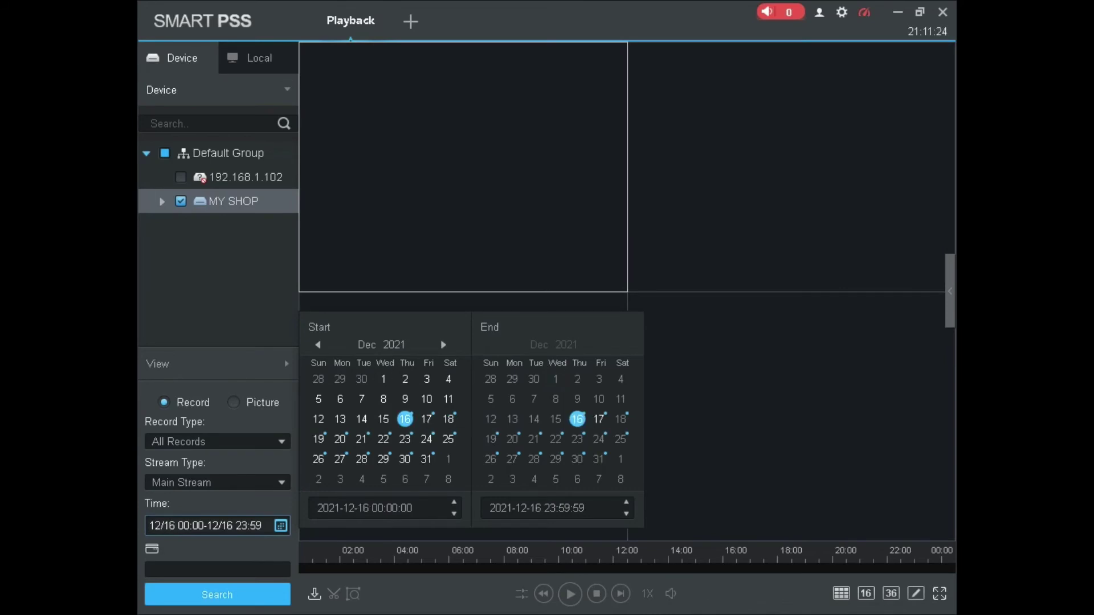
{"action": "left_click", "coordinate": [217, 594]}
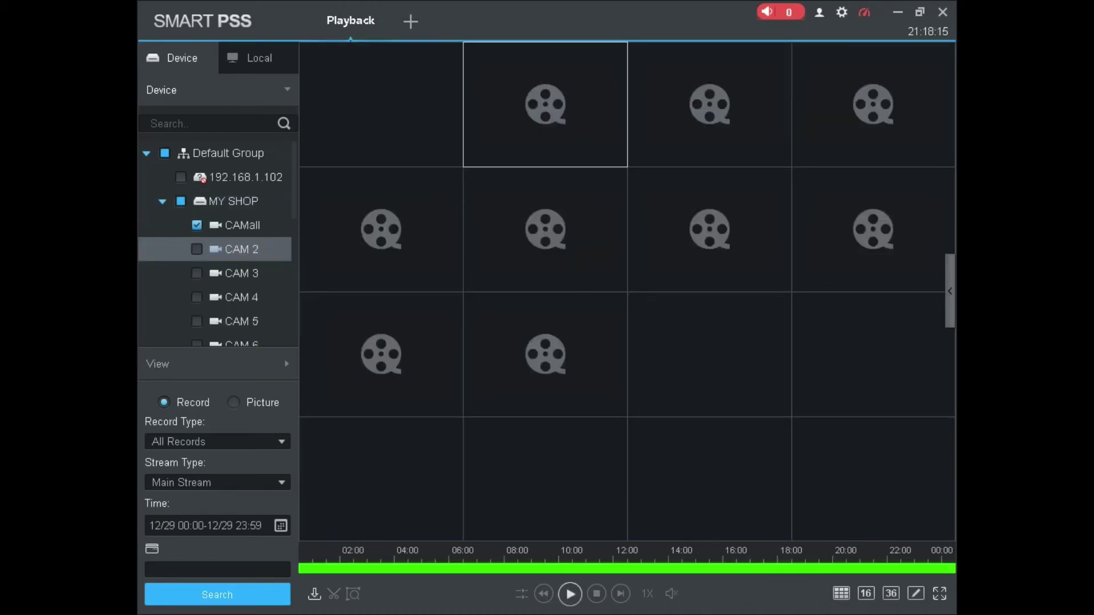
{"action": "key", "text": "space"}
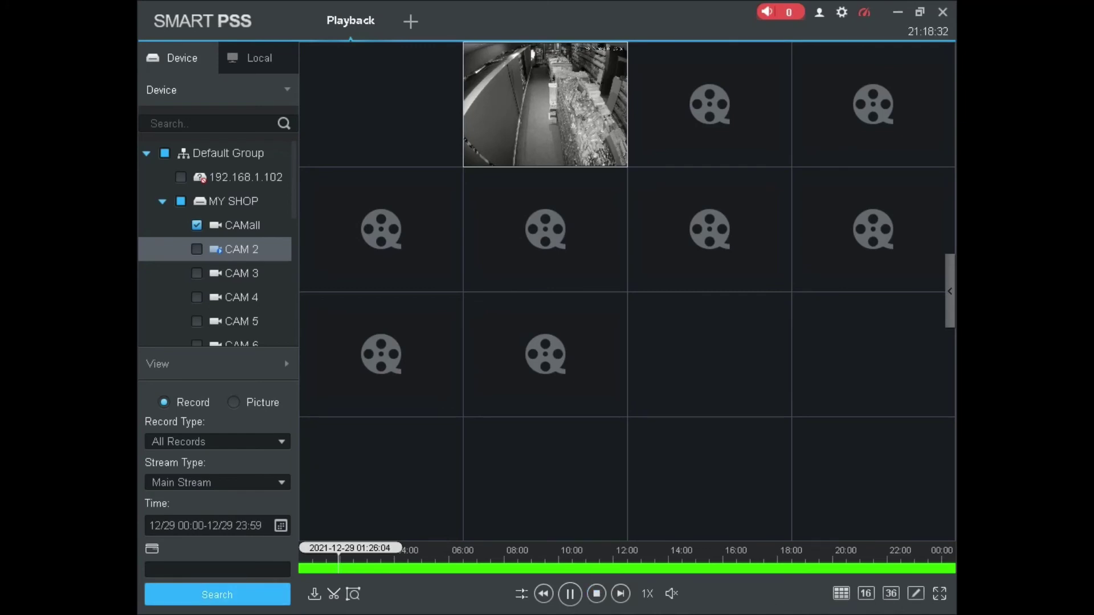
Mark a 01:31:18–01:33:04 clip on the CAM 2 timeline and bring up its export setup
{"action": "left_click", "coordinate": [334, 594]}
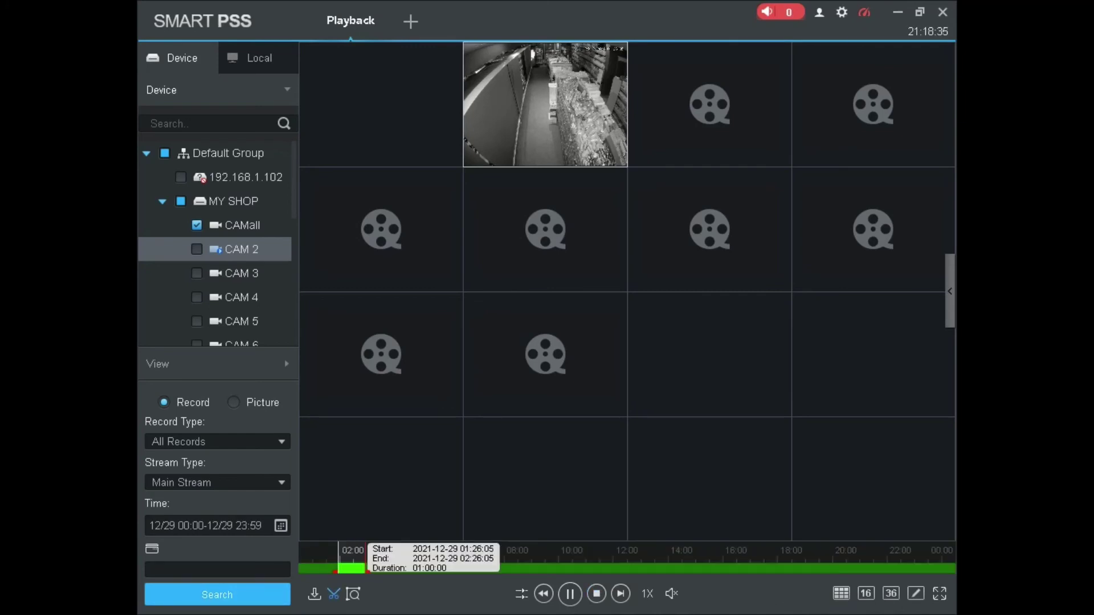
{"action": "left_click_drag", "start_coordinate": [366, 568], "coordinate": [341, 568]}
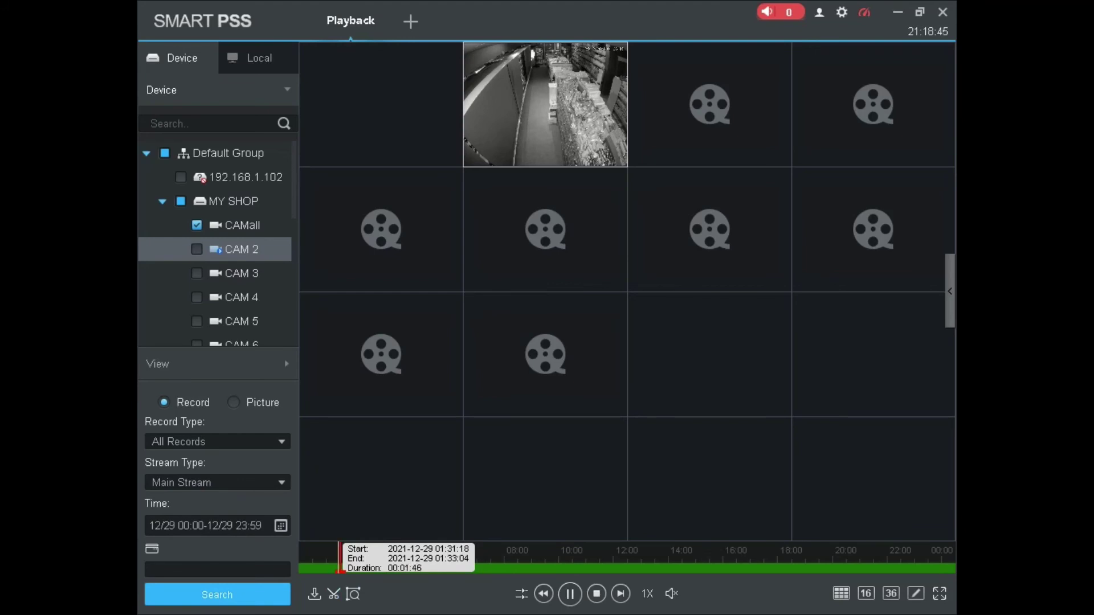
{"action": "left_click", "coordinate": [333, 594]}
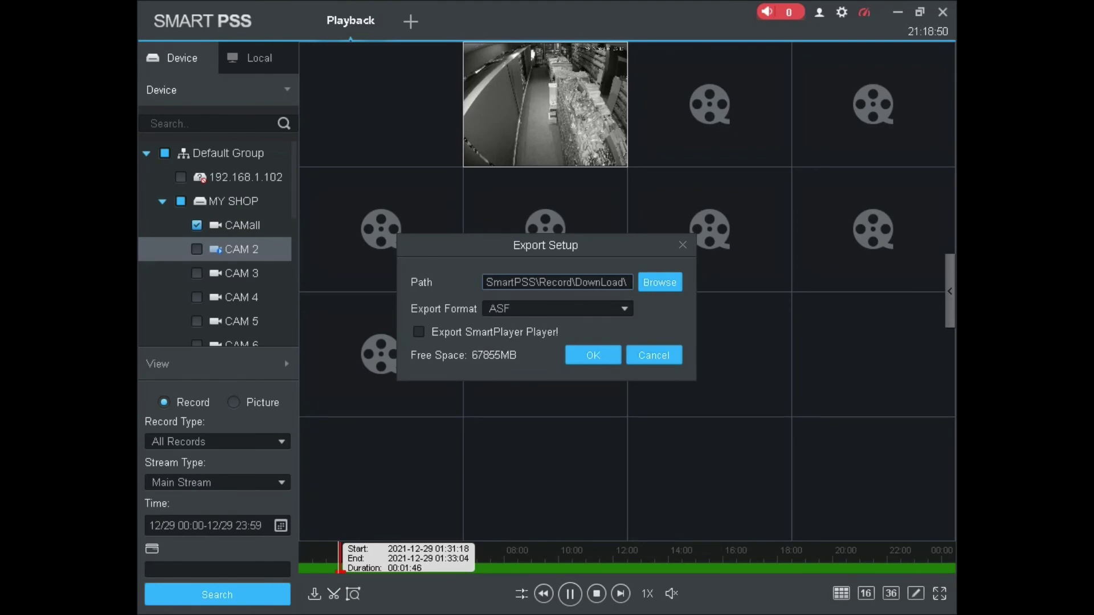
Export the clip as AVI to SmartPSS\Record\DownLoad, agreeing to stop playback
{"action": "left_click", "coordinate": [625, 309]}
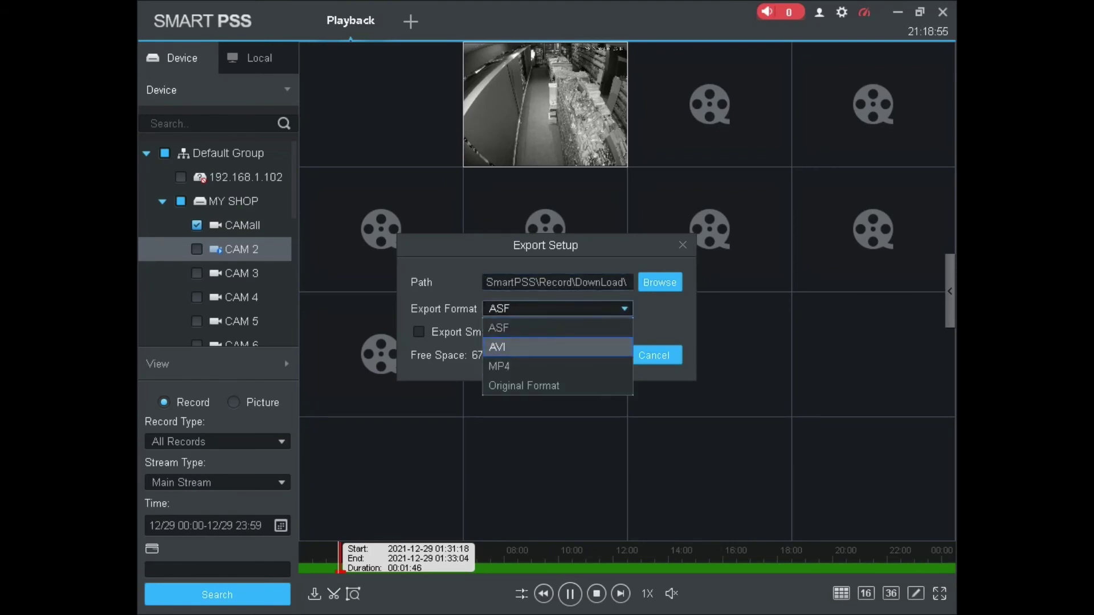
{"action": "left_click", "coordinate": [513, 347]}
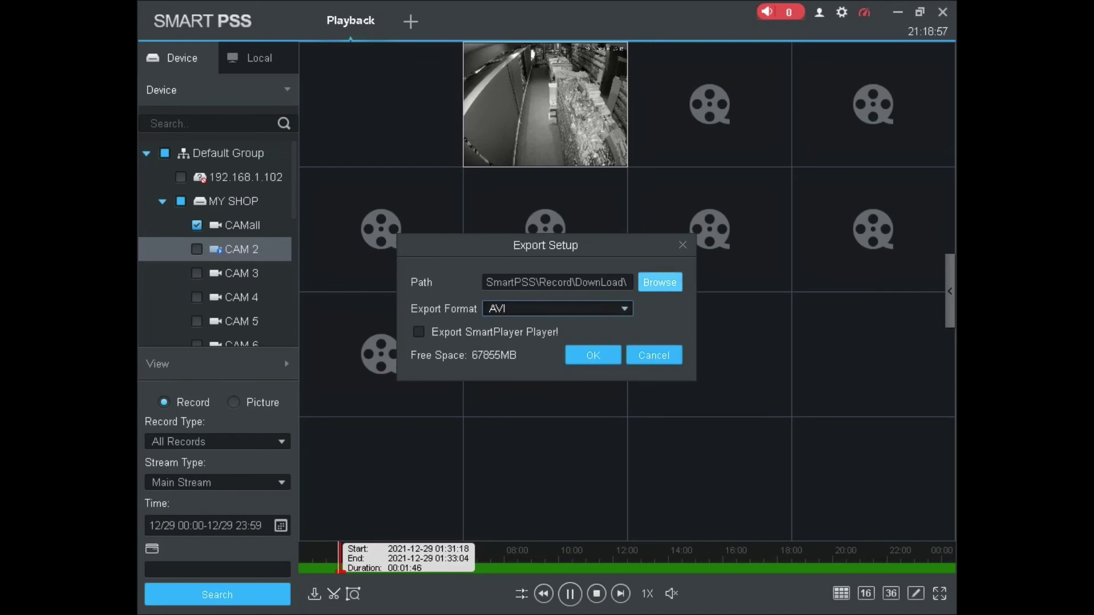
{"action": "left_click", "coordinate": [660, 283]}
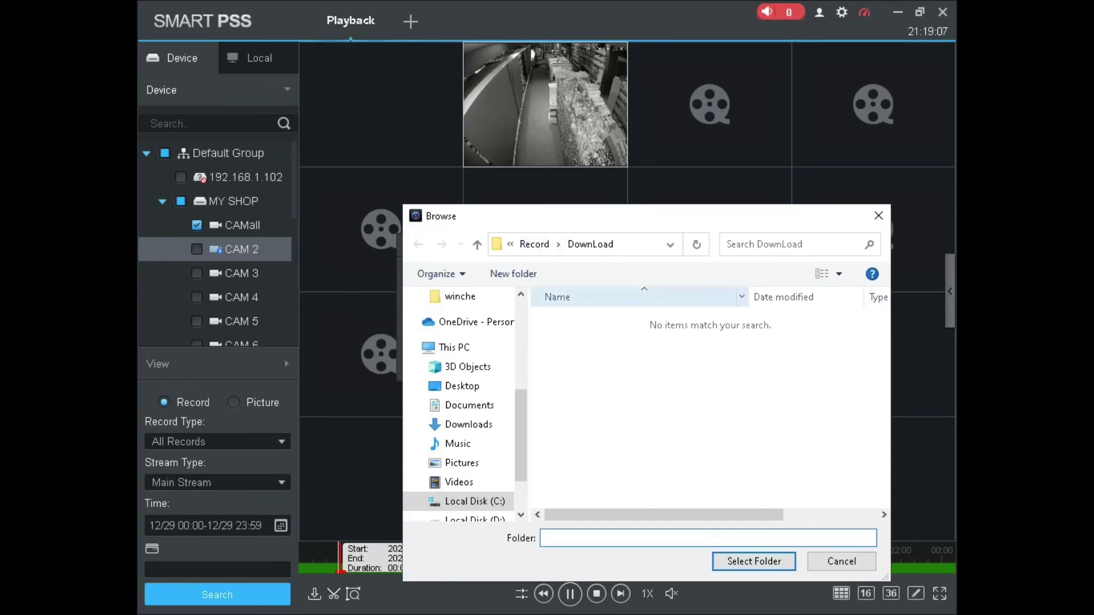
{"action": "left_click", "coordinate": [477, 244]}
{"action": "left_click", "coordinate": [577, 317]}
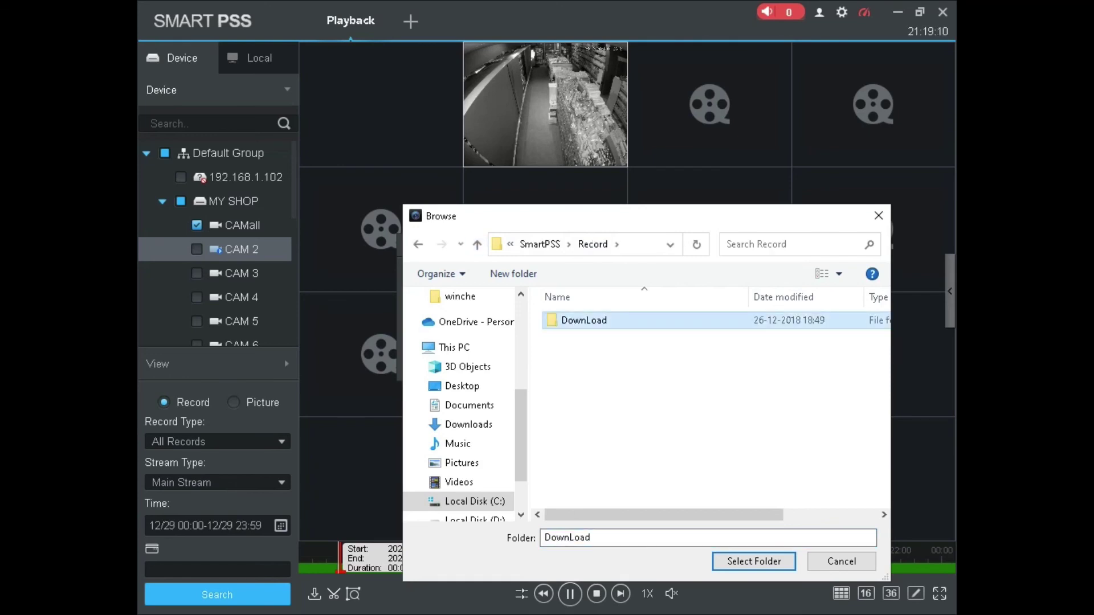
{"action": "left_click", "coordinate": [754, 561]}
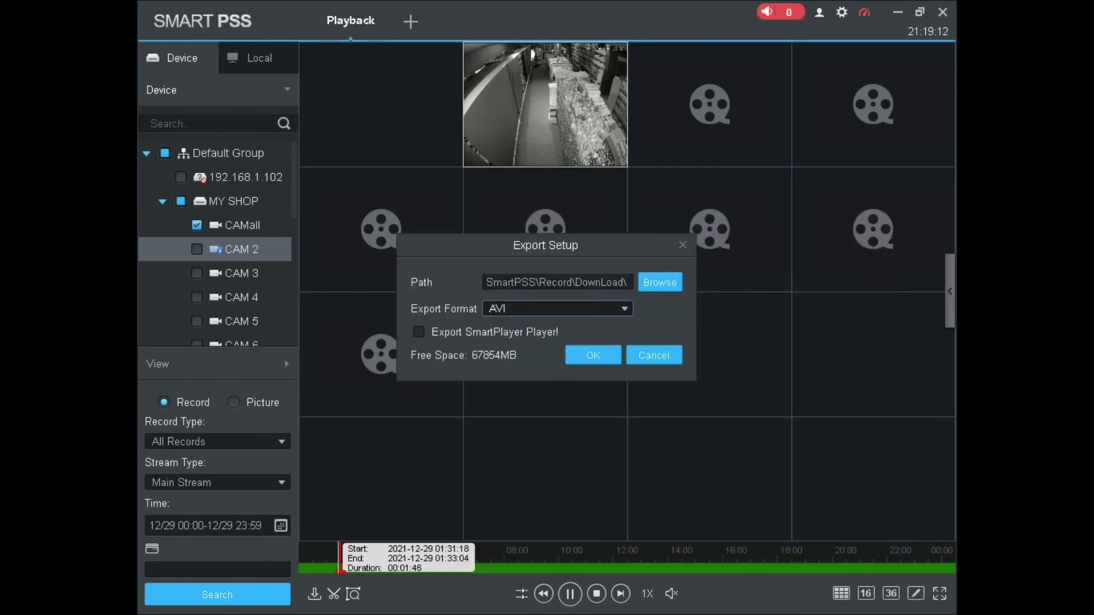
{"action": "left_click", "coordinate": [593, 355]}
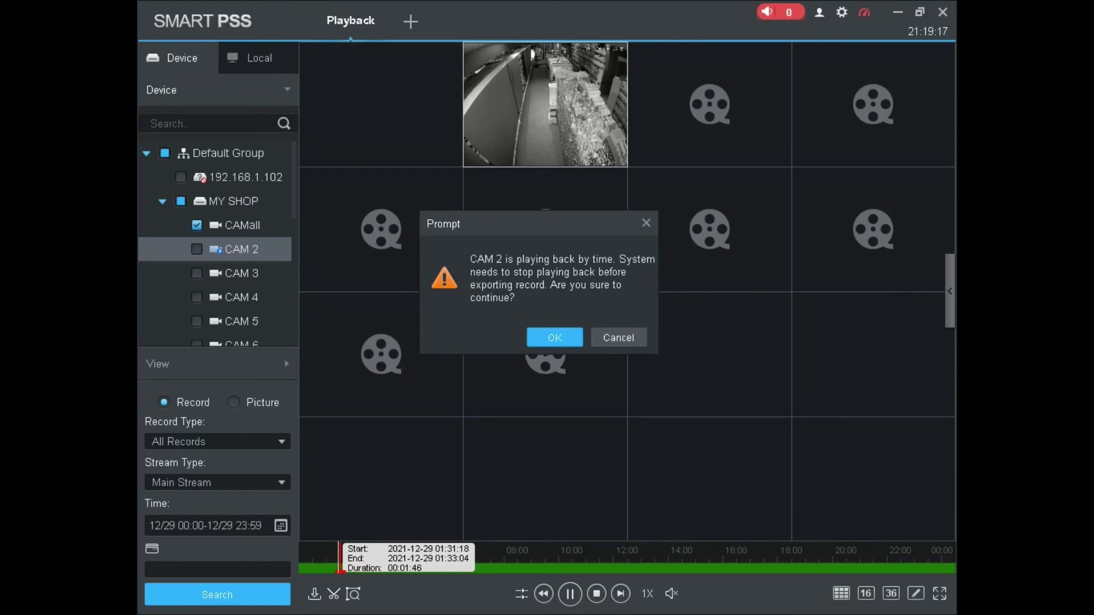
{"action": "left_click", "coordinate": [555, 337]}
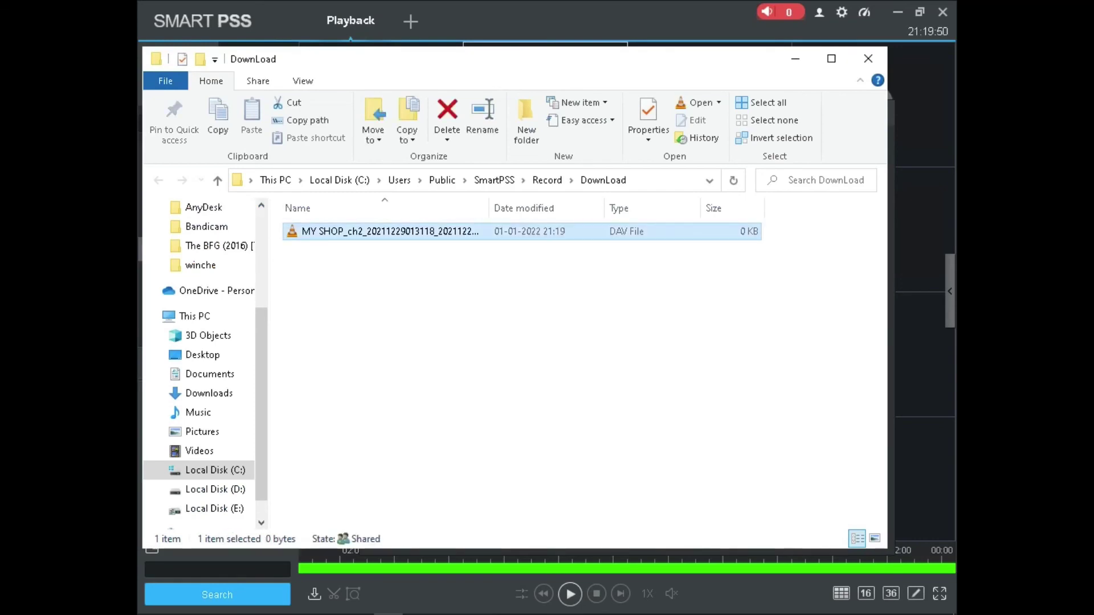
Close the DownLoad folder, Export Progress window and Playback module, confirming the prompt
{"action": "left_click", "coordinate": [867, 59]}
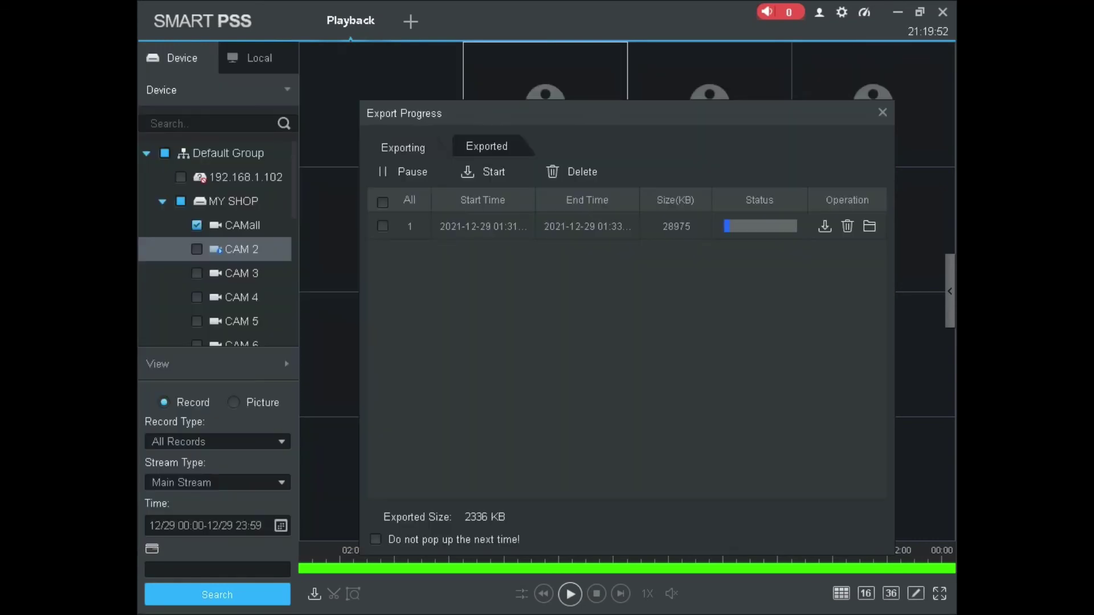
{"action": "left_click", "coordinate": [882, 112]}
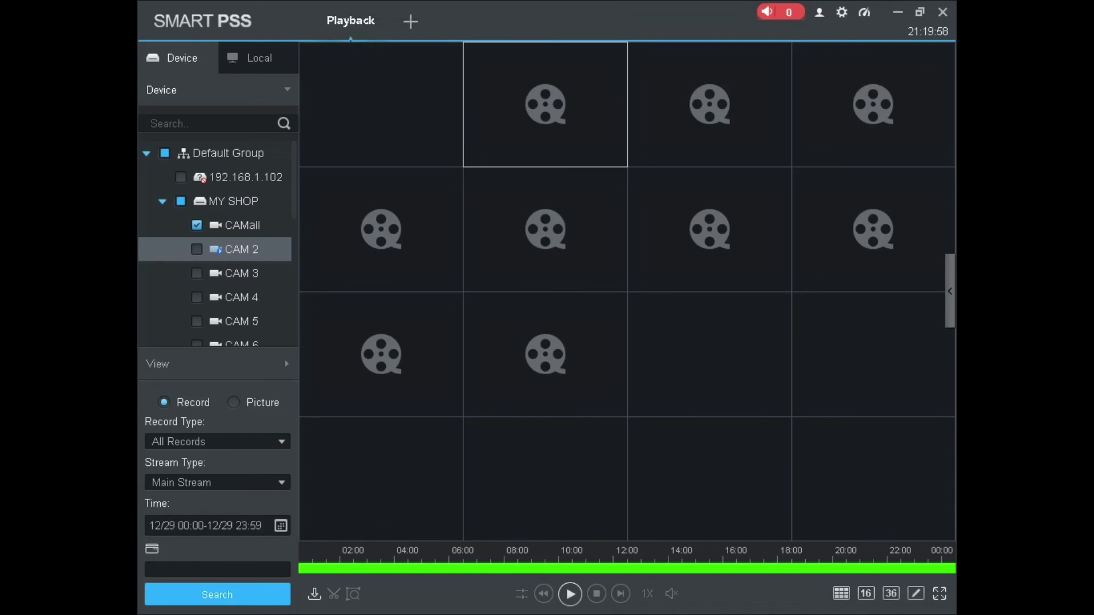
{"action": "left_click", "coordinate": [383, 7]}
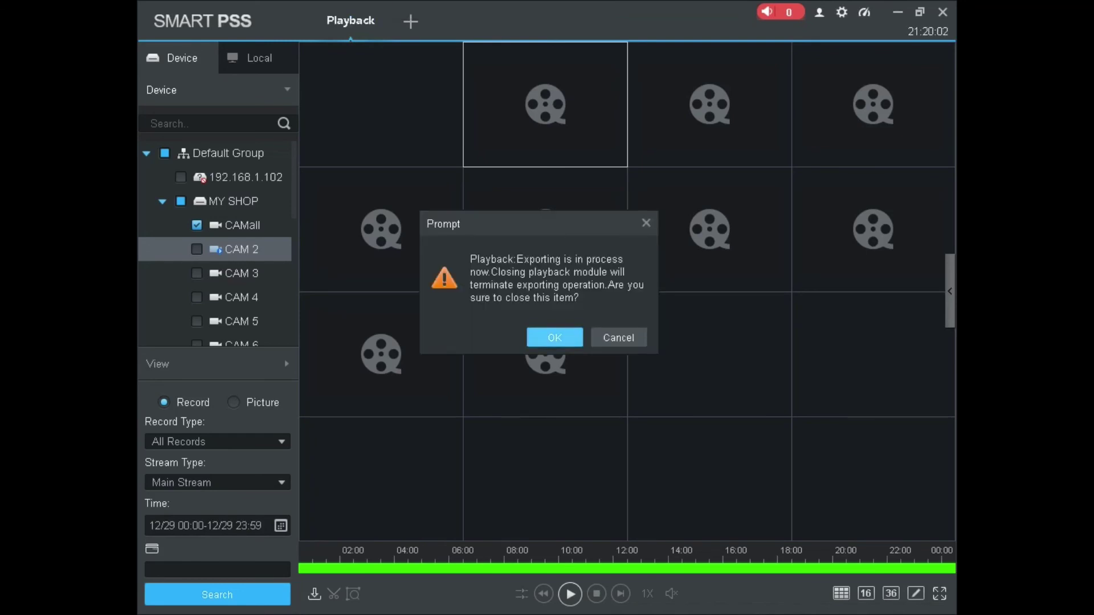
{"action": "left_click", "coordinate": [554, 337]}
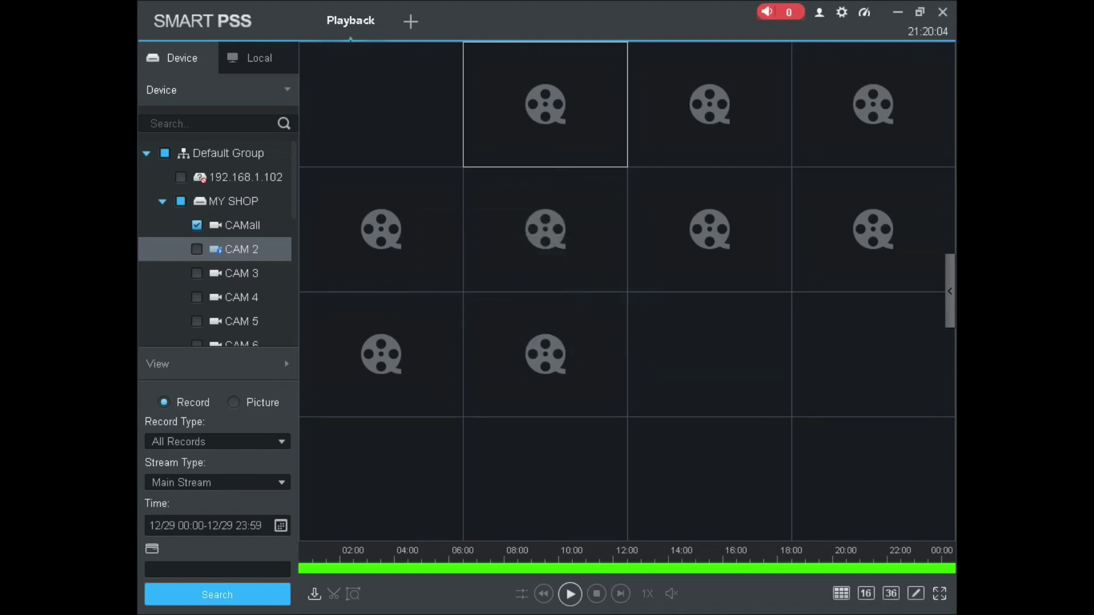
{"action": "scroll", "coordinate": [399, 342], "scroll_direction": "down", "scroll_amount": 1}
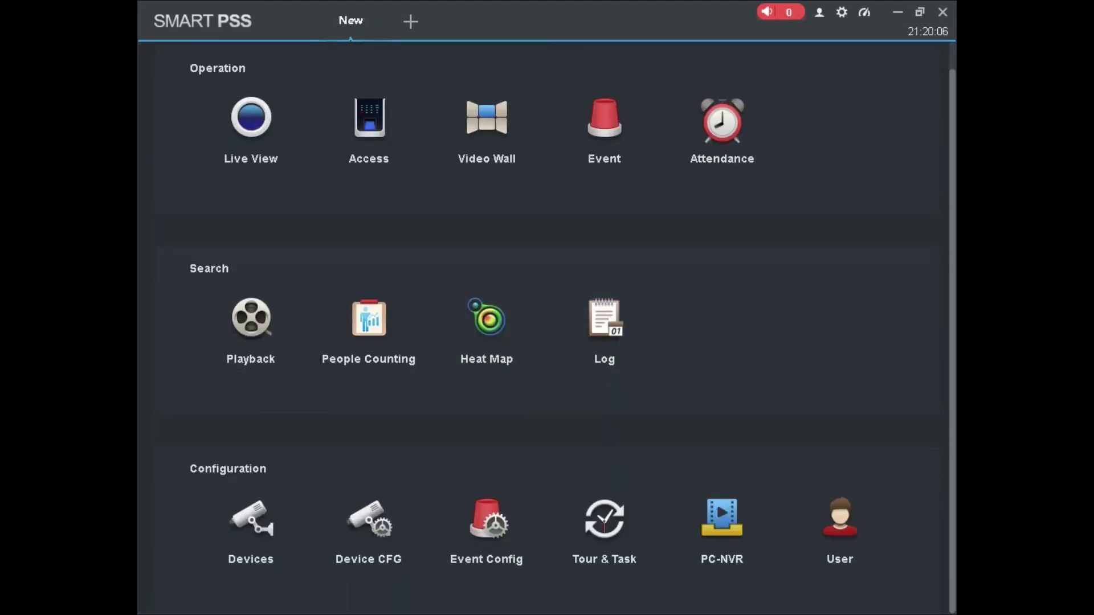
Open and dismiss the offline 192.168.1.102 device's settings unchanged, then quit SmartPSS with Alt+F4
{"action": "scroll", "coordinate": [399, 342], "scroll_direction": "up", "scroll_amount": 1}
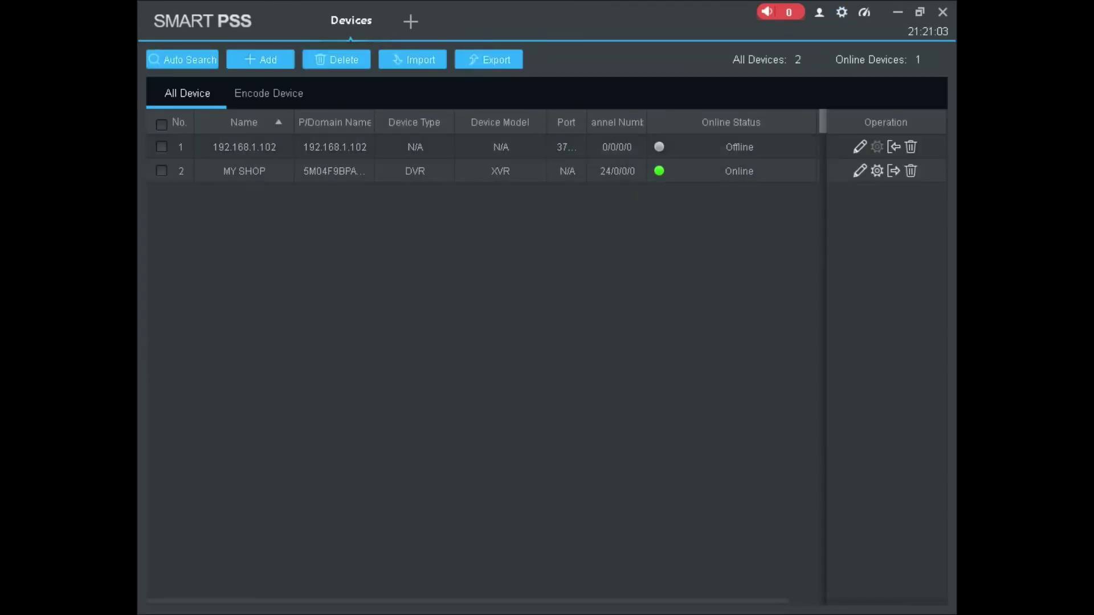
{"action": "left_click", "coordinate": [860, 146]}
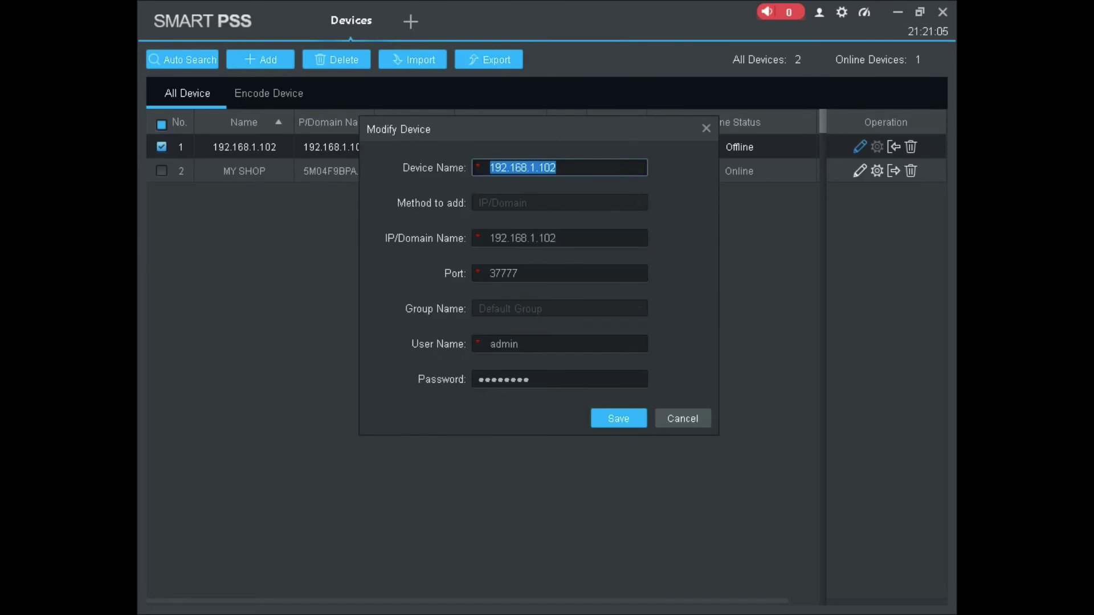
{"action": "left_click", "coordinate": [530, 378]}
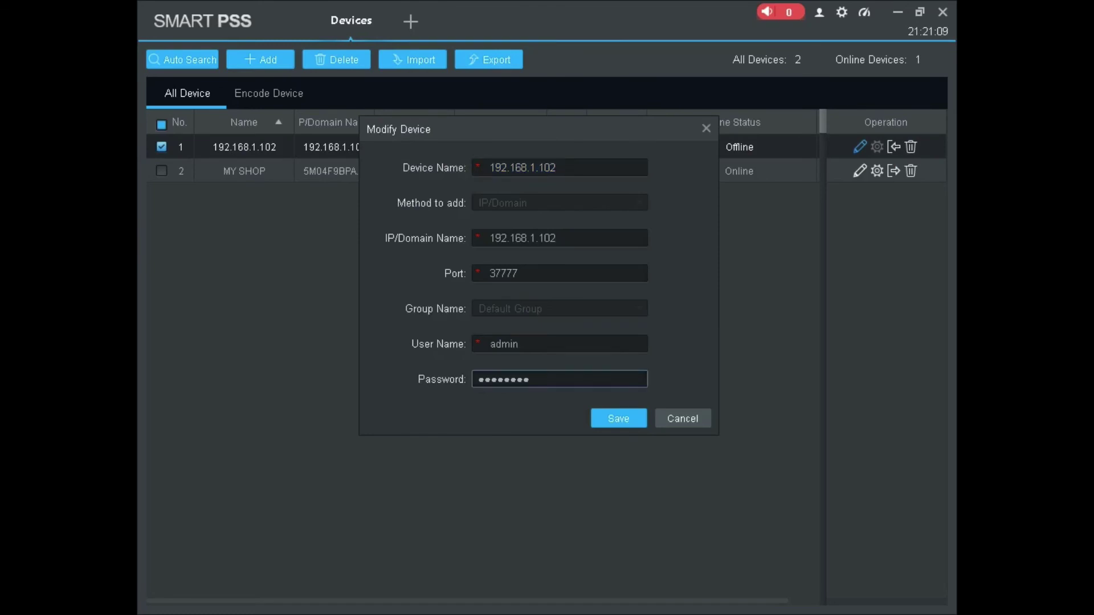
{"action": "left_click", "coordinate": [519, 273]}
{"action": "key", "text": "Return"}
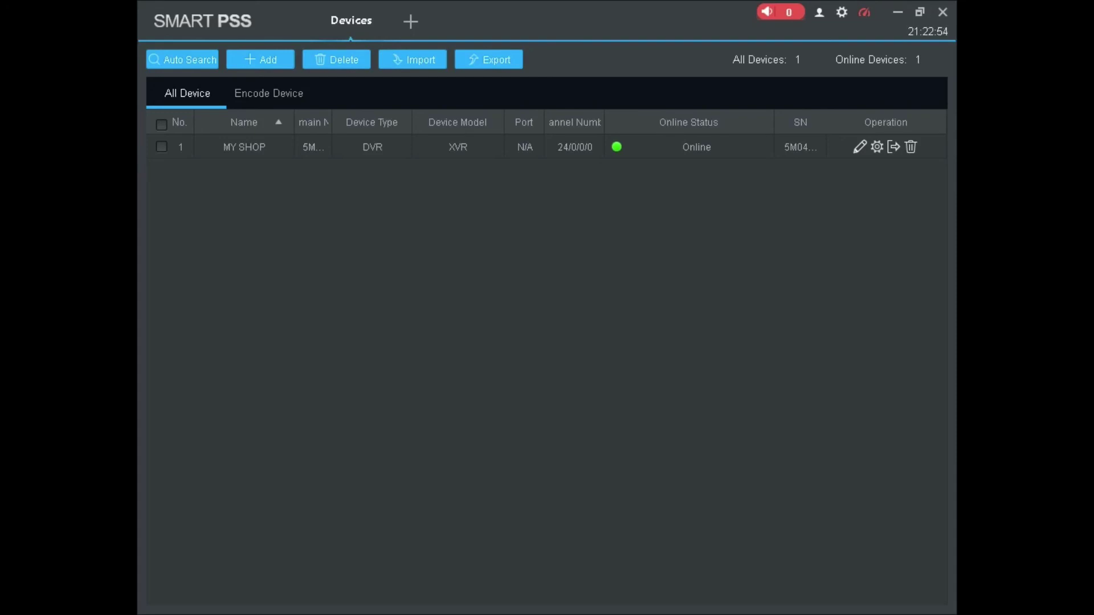
{"action": "key", "text": "alt+F4"}
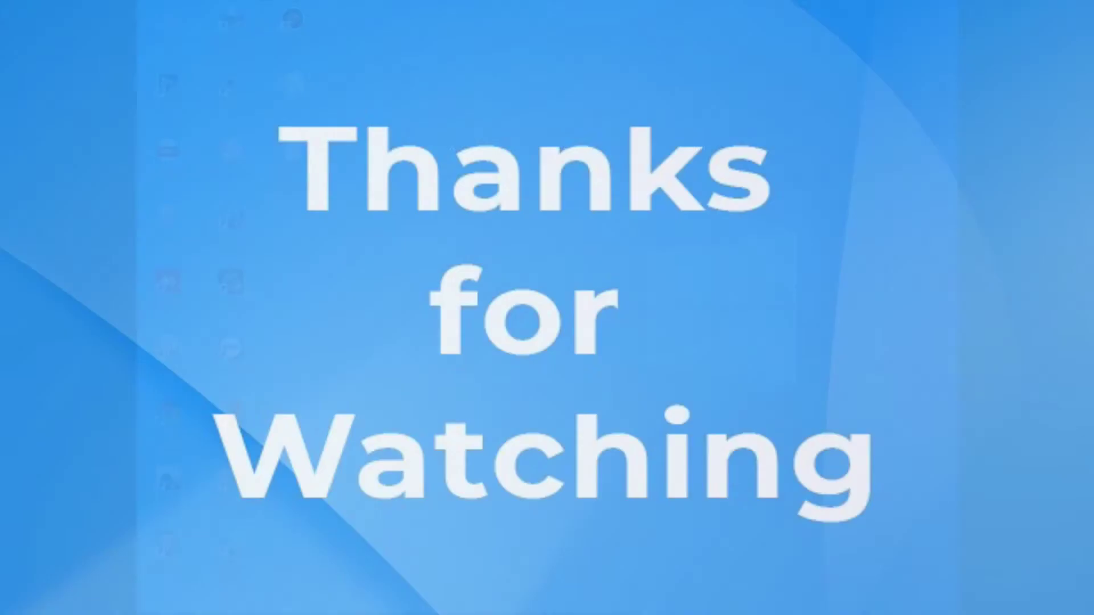